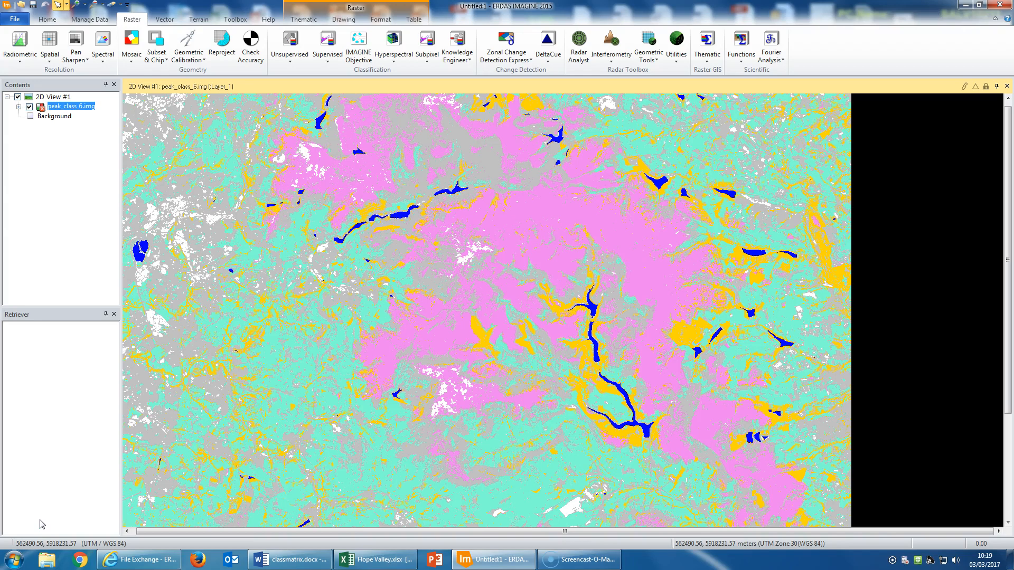
{"action": "left_click", "coordinate": [83, 477]}
{"action": "left_click", "coordinate": [179, 147]}
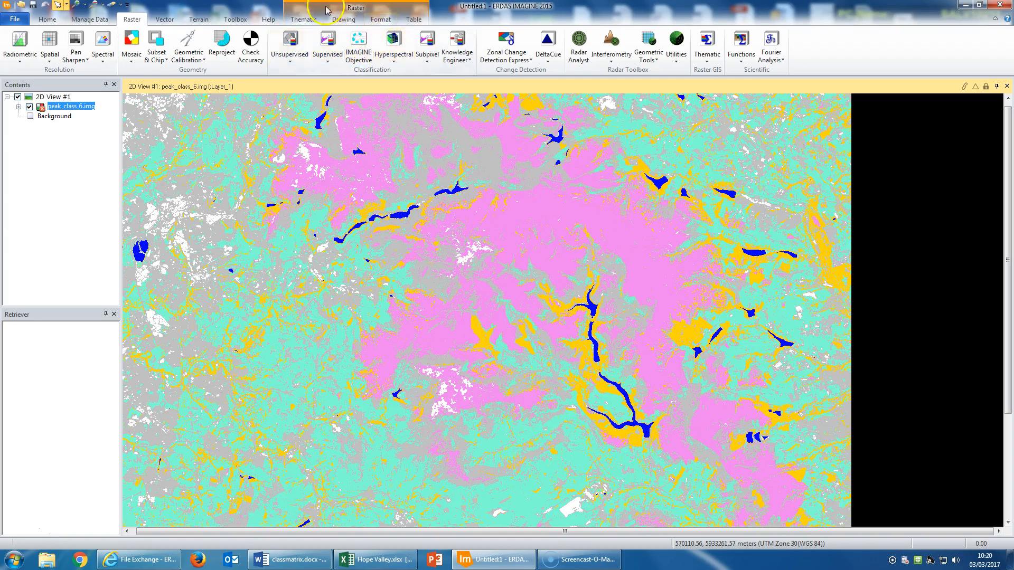
- Show the attribute table of peak_class_6.img and enlarge it enough to fit all class rows
{"action": "left_click", "coordinate": [414, 21]}
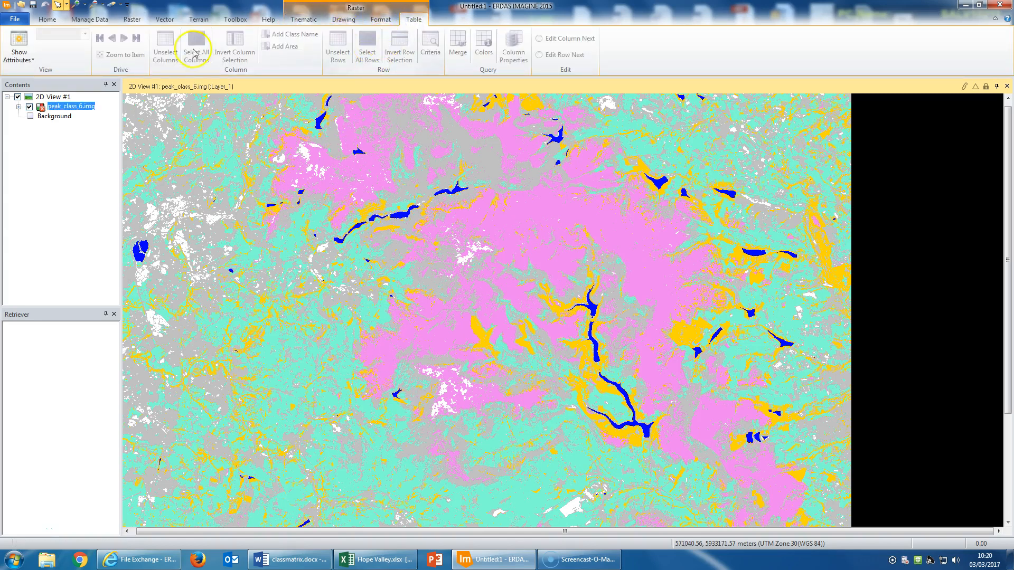
{"action": "left_click", "coordinate": [28, 52]}
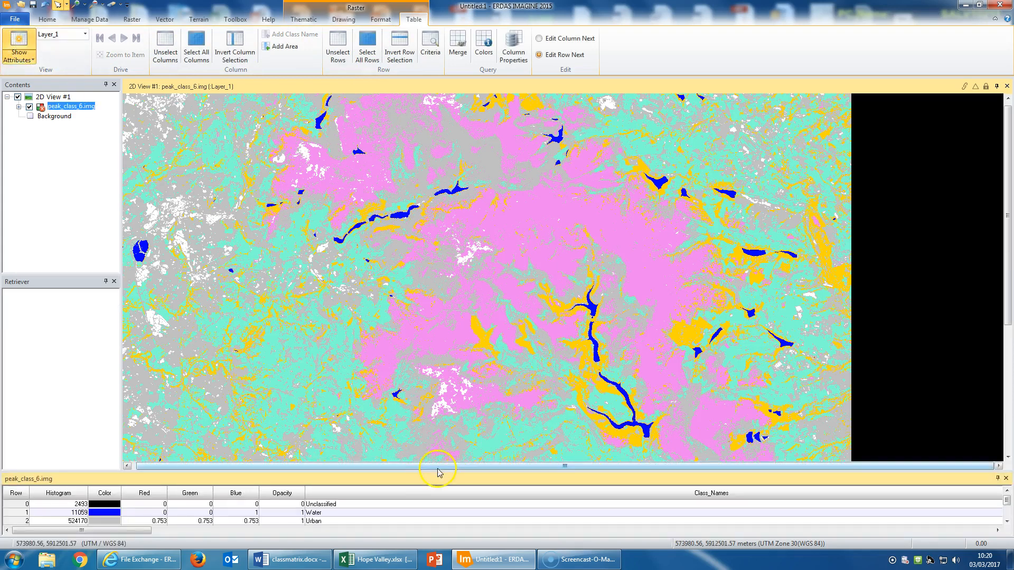
{"action": "left_click_drag", "start_coordinate": [437, 474], "coordinate": [432, 418]}
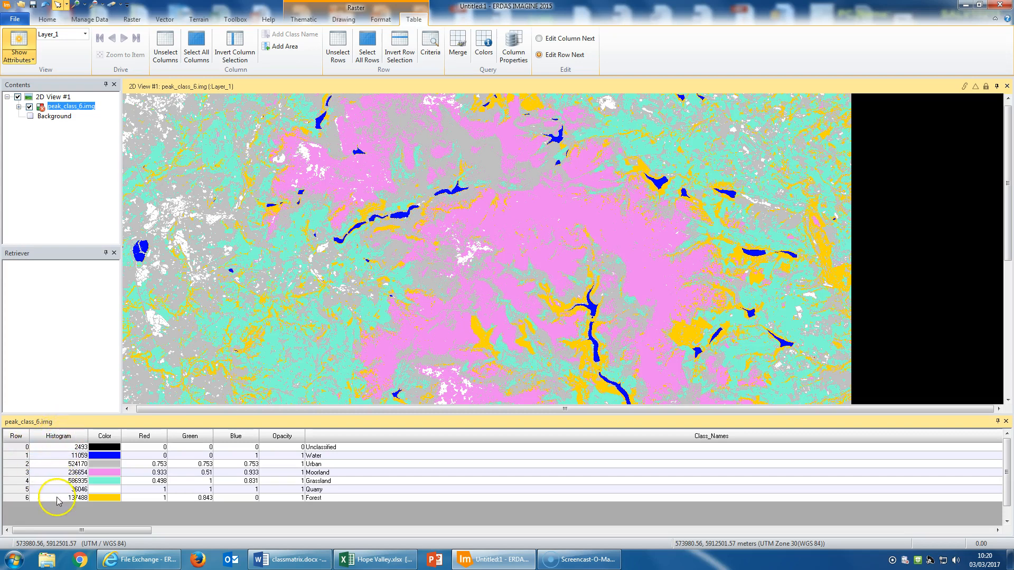
- Examine which row number belongs to each land cover class, such as Water and Urban, in the attribute table
{"action": "left_click", "coordinate": [151, 490]}
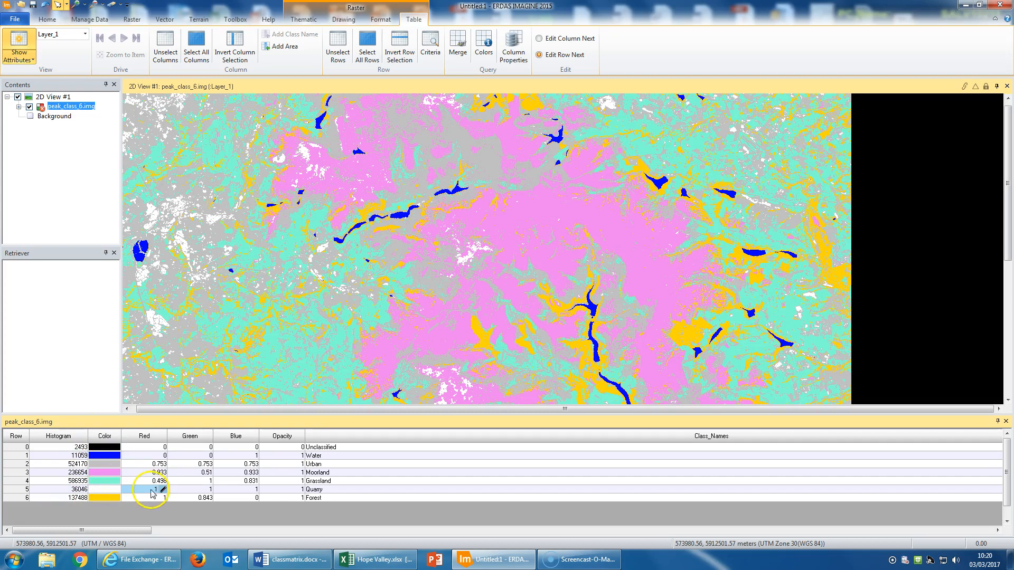
{"action": "left_click", "coordinate": [350, 458]}
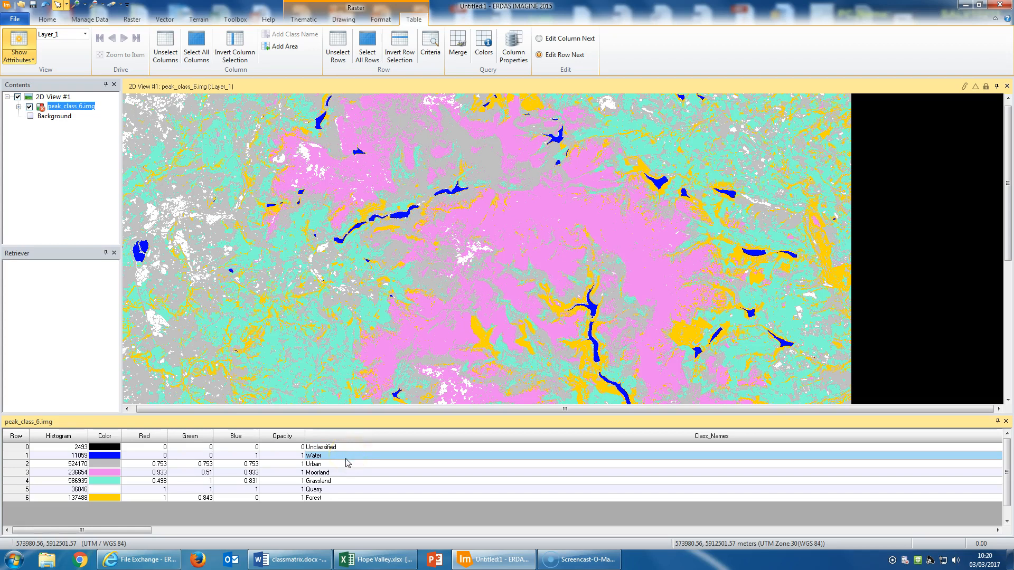
{"action": "left_click", "coordinate": [357, 460]}
{"action": "left_click", "coordinate": [284, 467]}
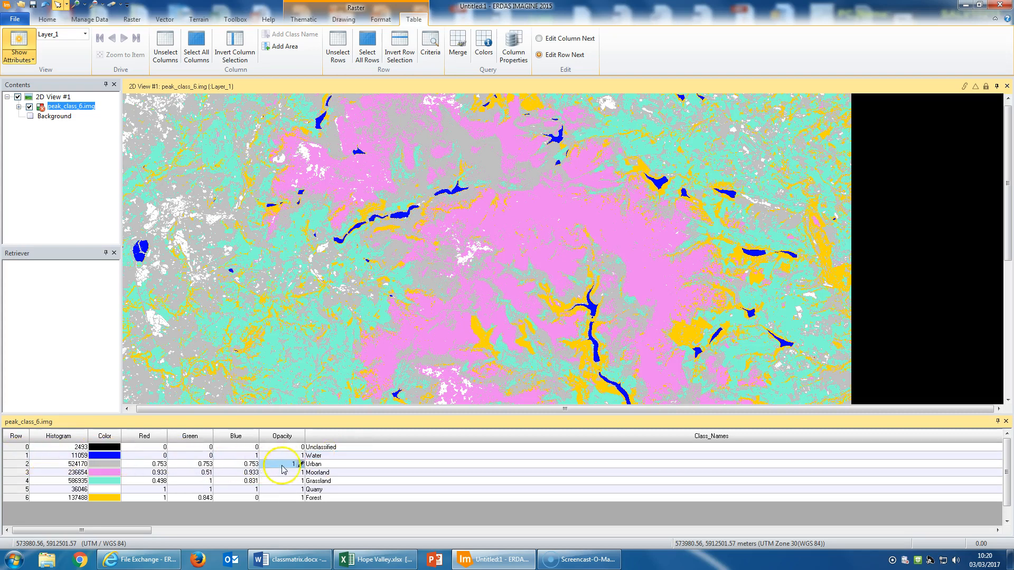
{"action": "left_click", "coordinate": [332, 457]}
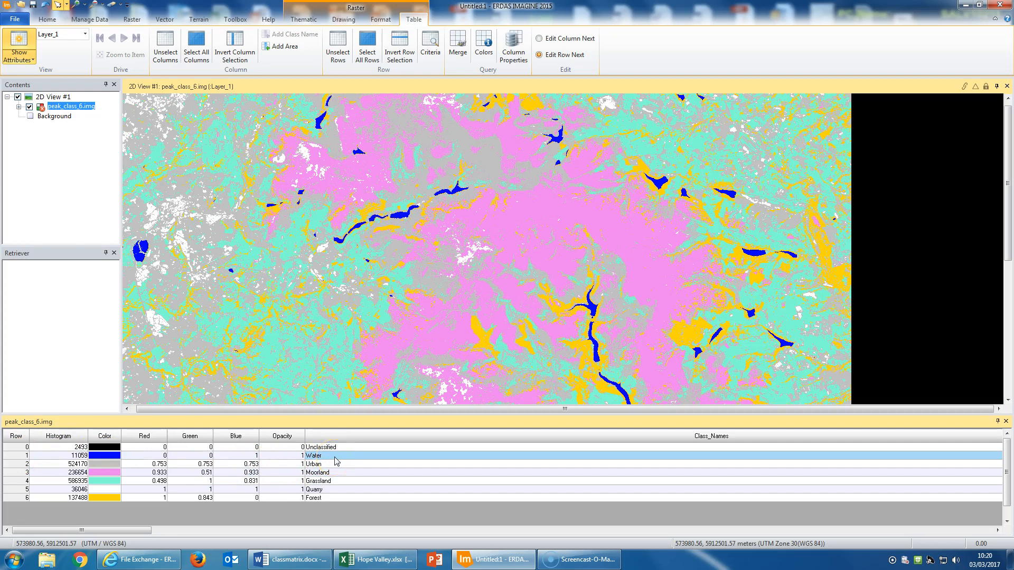
{"action": "left_click", "coordinate": [16, 457]}
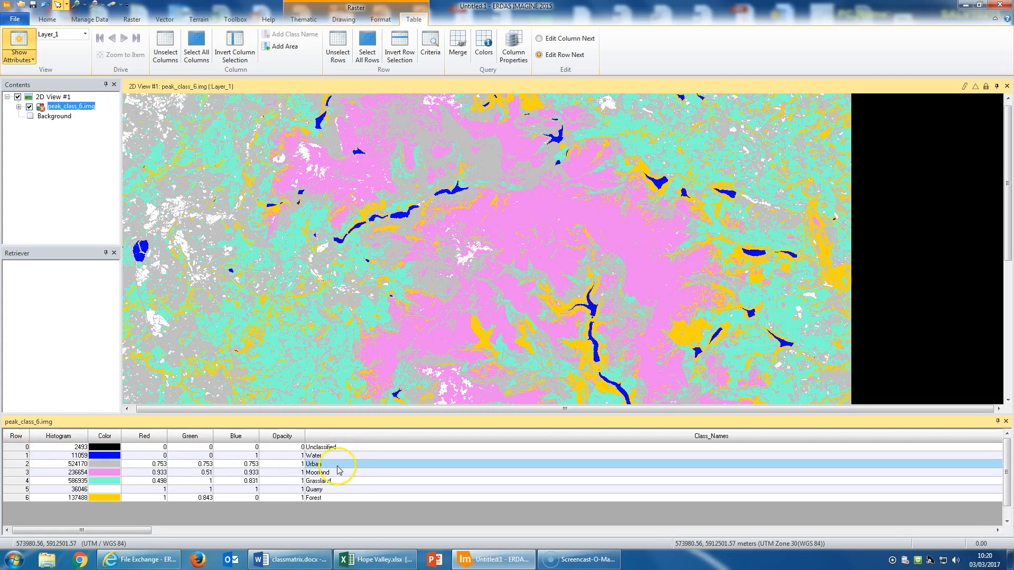
{"action": "left_click", "coordinate": [20, 465]}
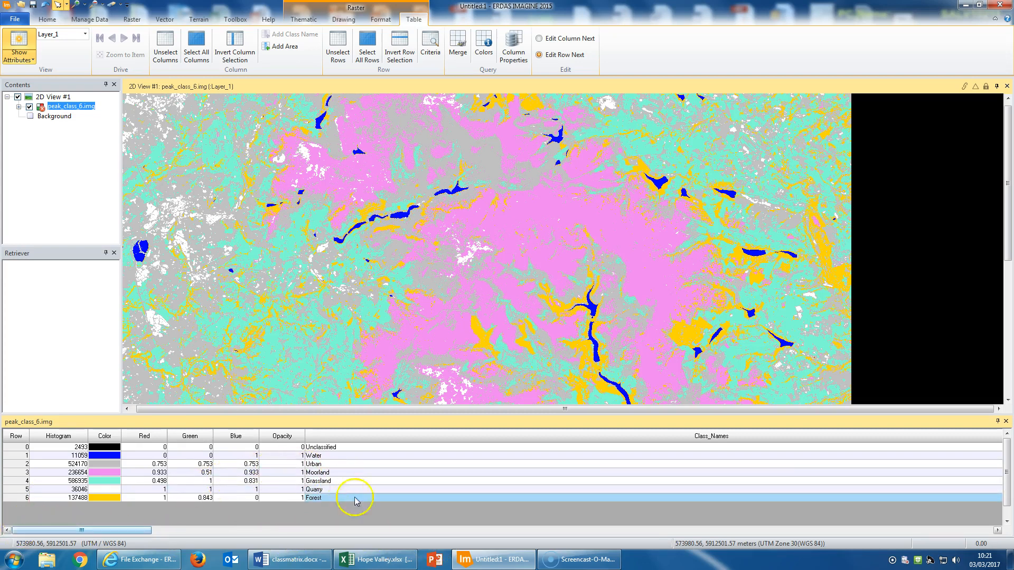
- Switch to the Hope Valley.xlsx workbook in Excel and move its window clear of the attribute table's class names
{"action": "mouse_move", "coordinate": [385, 564]}
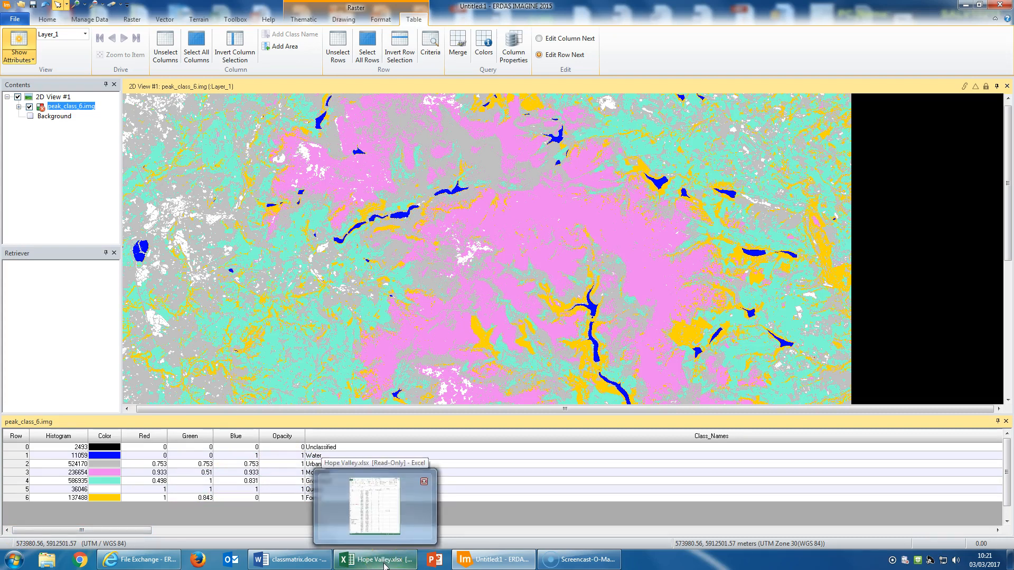
{"action": "left_click", "coordinate": [384, 564]}
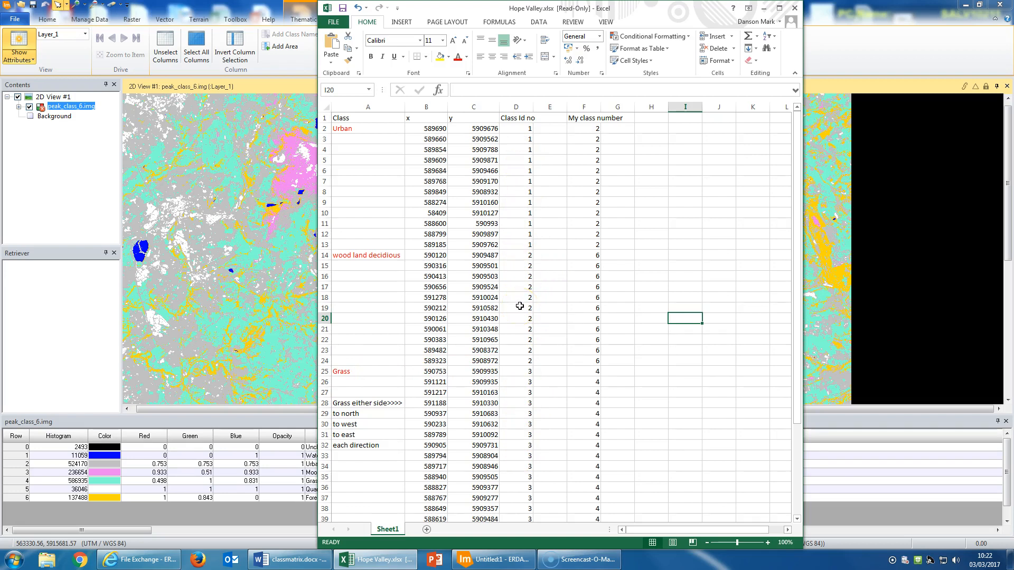
{"action": "left_click_drag", "start_coordinate": [421, 10], "coordinate": [469, 11]}
- Compare the class row numbers in the attribute table with the workbook's "My class number" values for all reference points
{"action": "left_click", "coordinate": [327, 456]}
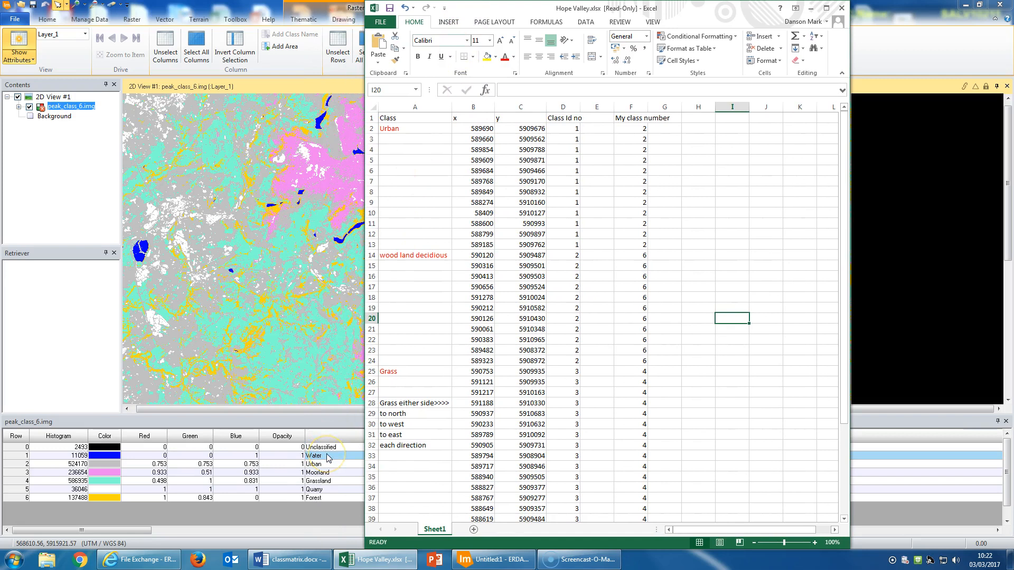
{"action": "left_click", "coordinate": [28, 457]}
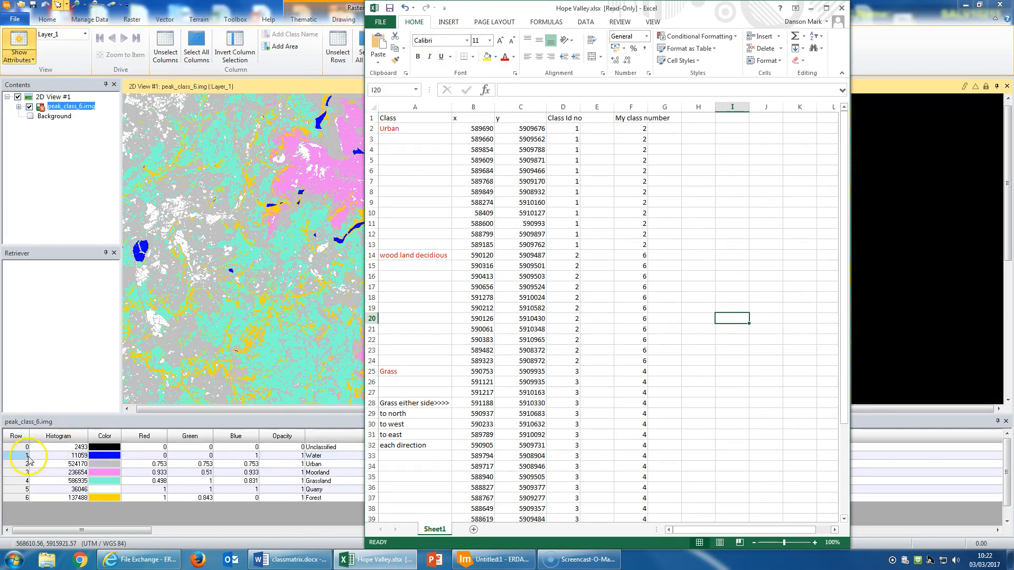
{"action": "left_click", "coordinate": [311, 464]}
{"action": "left_click", "coordinate": [26, 464]}
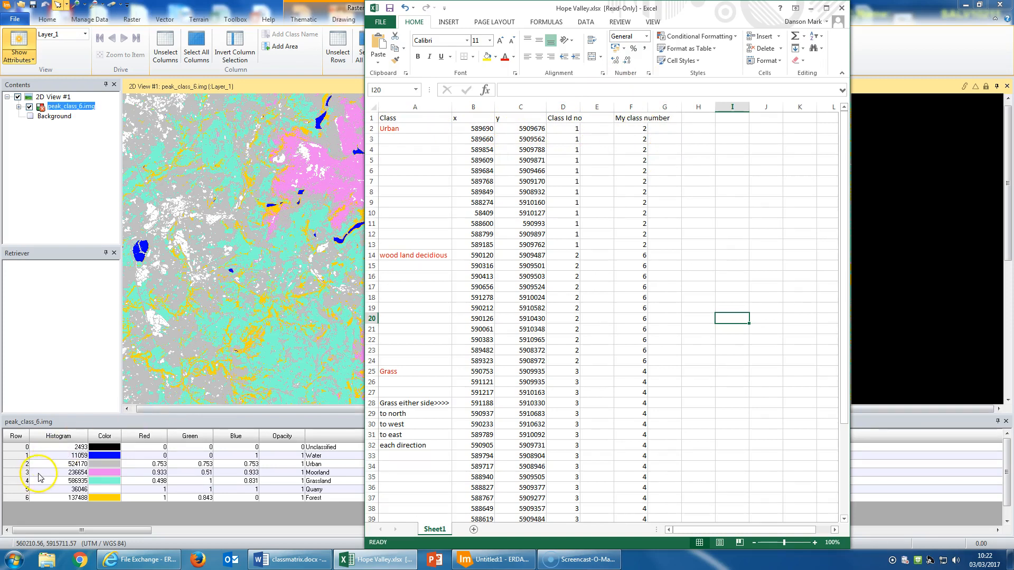
{"action": "left_click", "coordinate": [17, 465]}
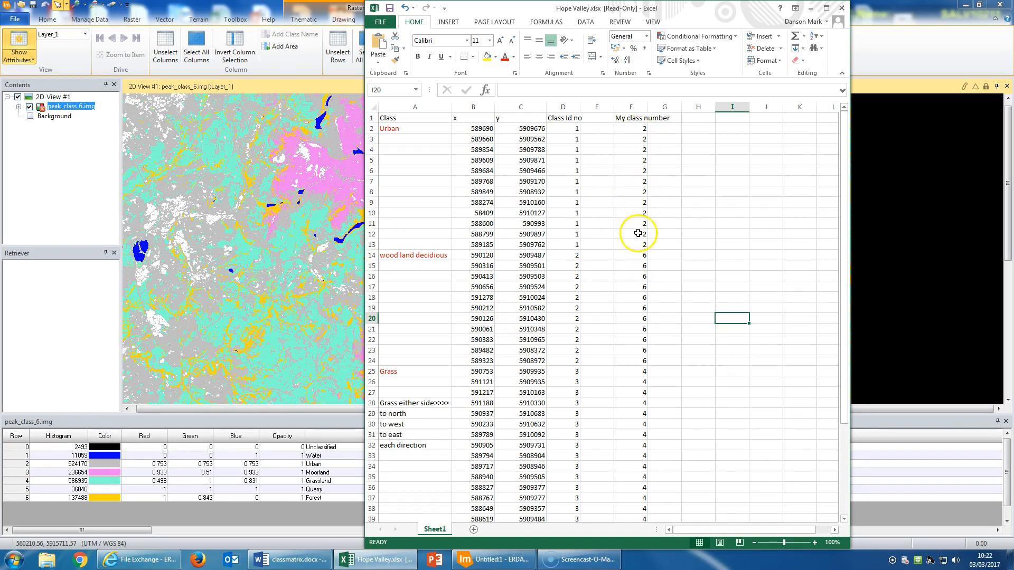
{"action": "scroll", "coordinate": [607, 264], "scroll_direction": "down", "scroll_amount": 6}
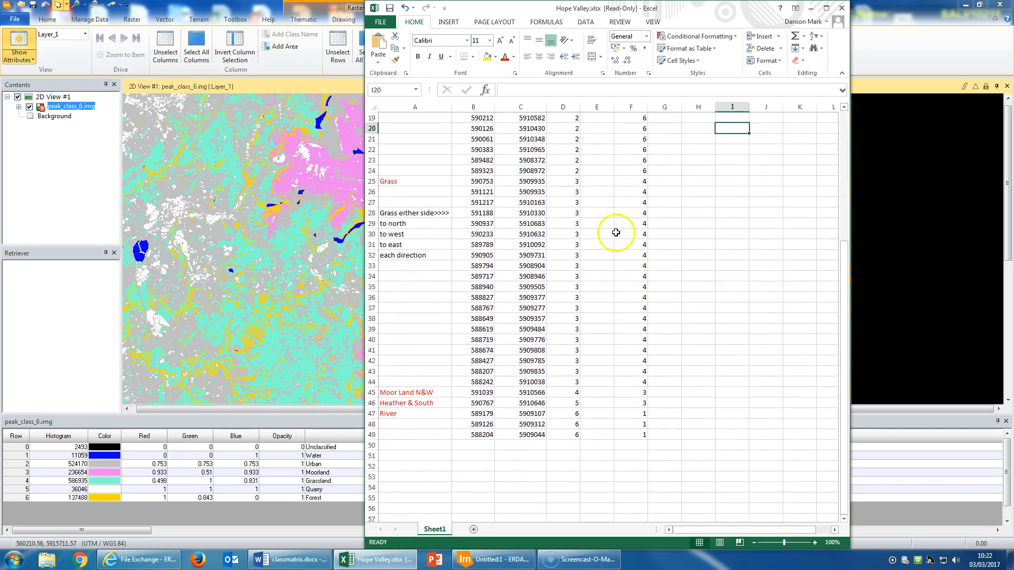
{"action": "scroll", "coordinate": [621, 347], "scroll_direction": "up", "scroll_amount": 6}
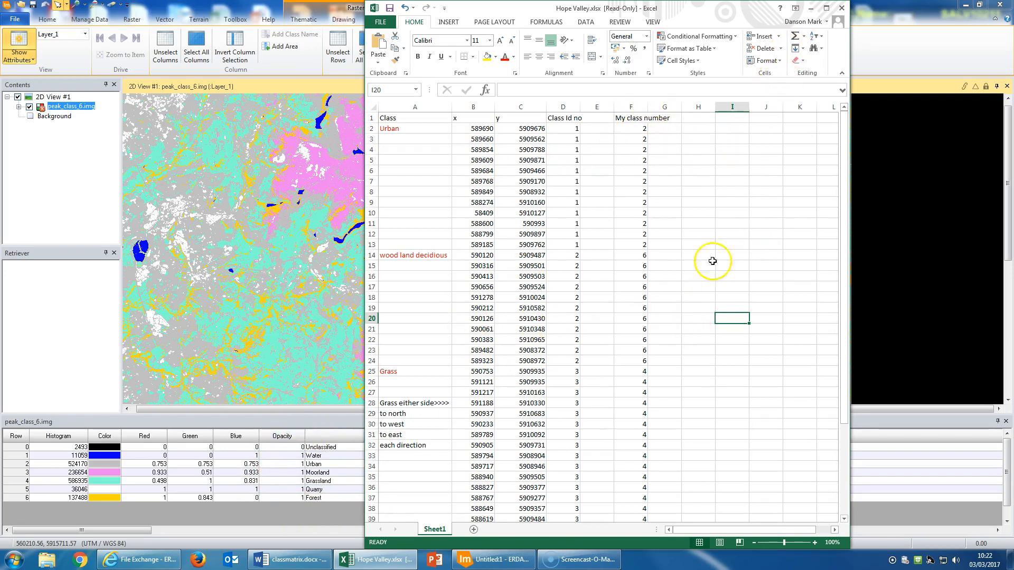
- Minimize the Hope Valley workbook and close the attribute table of peak_class_6.img
{"action": "left_click", "coordinate": [814, 13]}
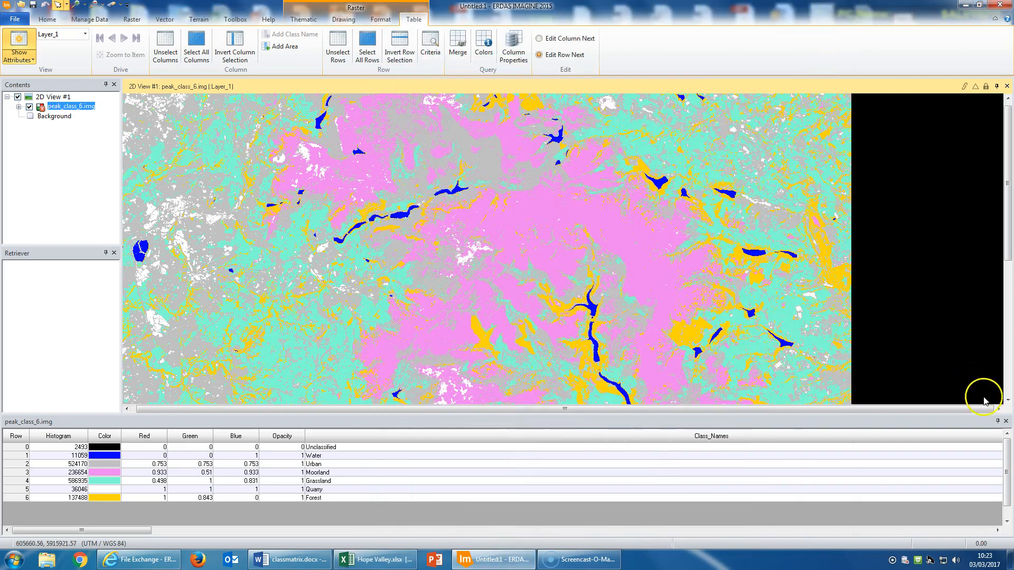
{"action": "left_click", "coordinate": [1006, 422]}
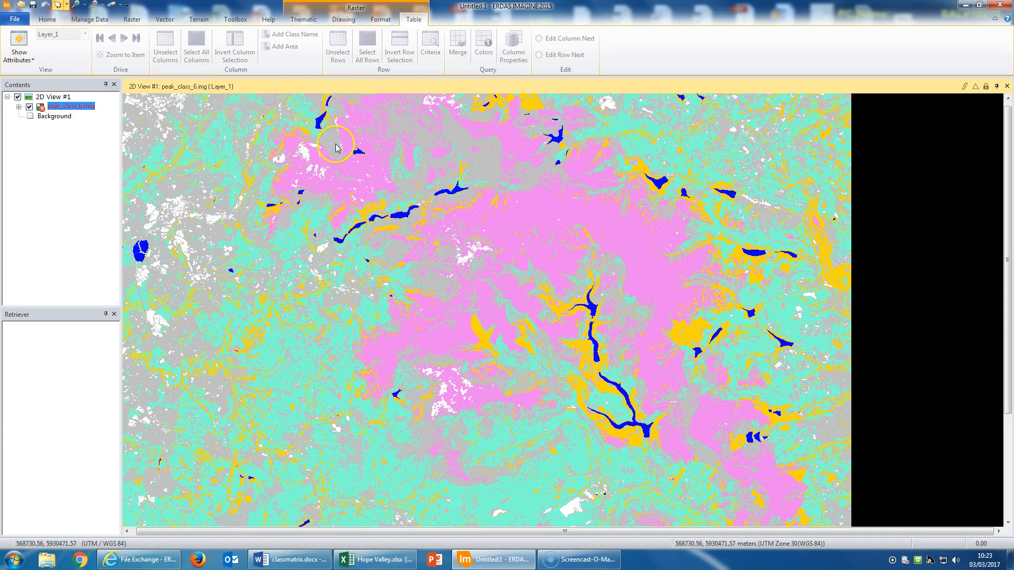
- Open the Accuracy Assessment tool for supervised classification and move its window over the middle of the map
{"action": "left_click", "coordinate": [132, 19]}
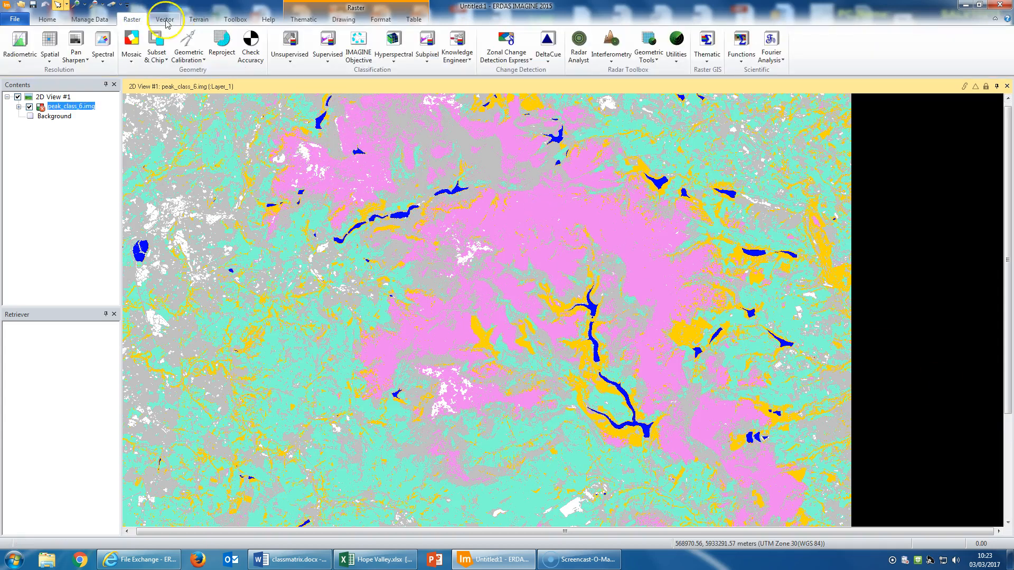
{"action": "left_click", "coordinate": [327, 47]}
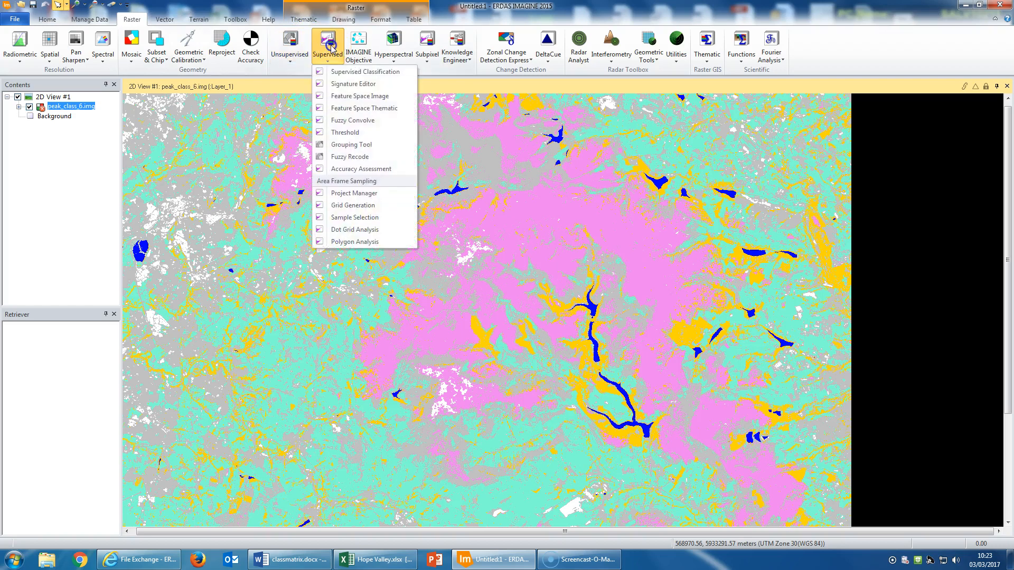
{"action": "left_click", "coordinate": [362, 170]}
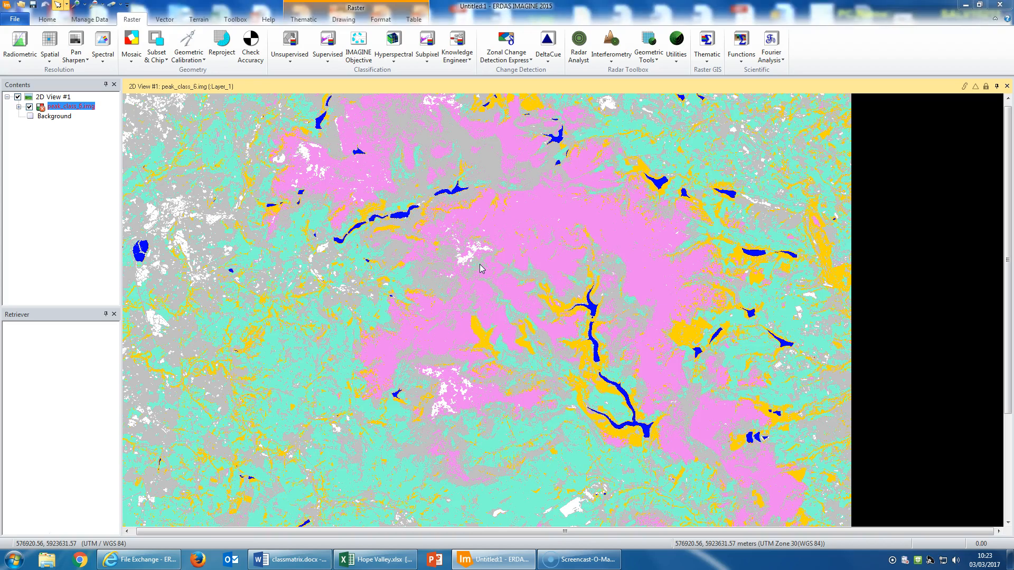
{"action": "left_click_drag", "start_coordinate": [389, 206], "coordinate": [527, 184]}
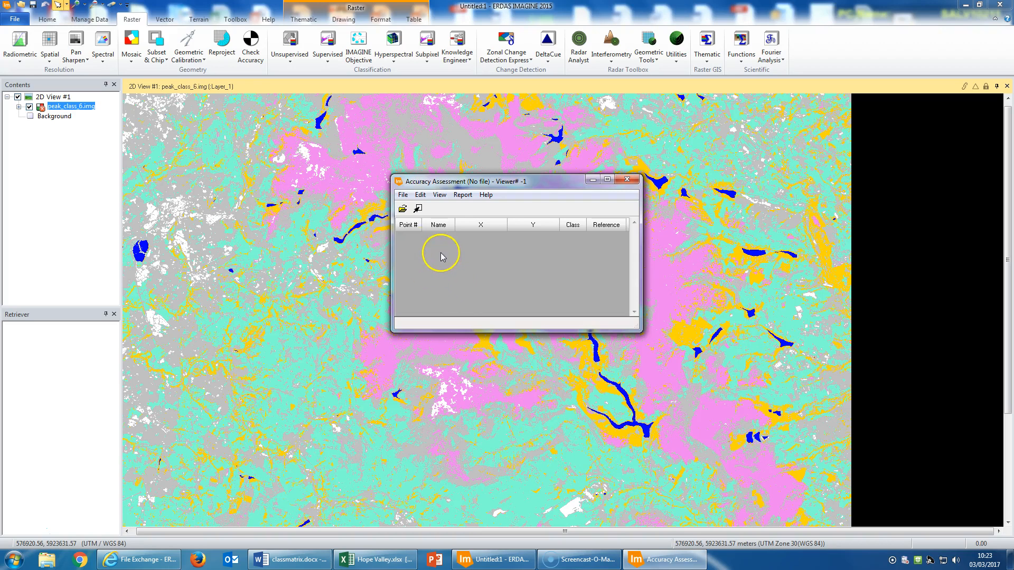
- Load peak_class_6.img from the images folder as the classified image for the accuracy assessment
{"action": "left_click", "coordinate": [402, 196]}
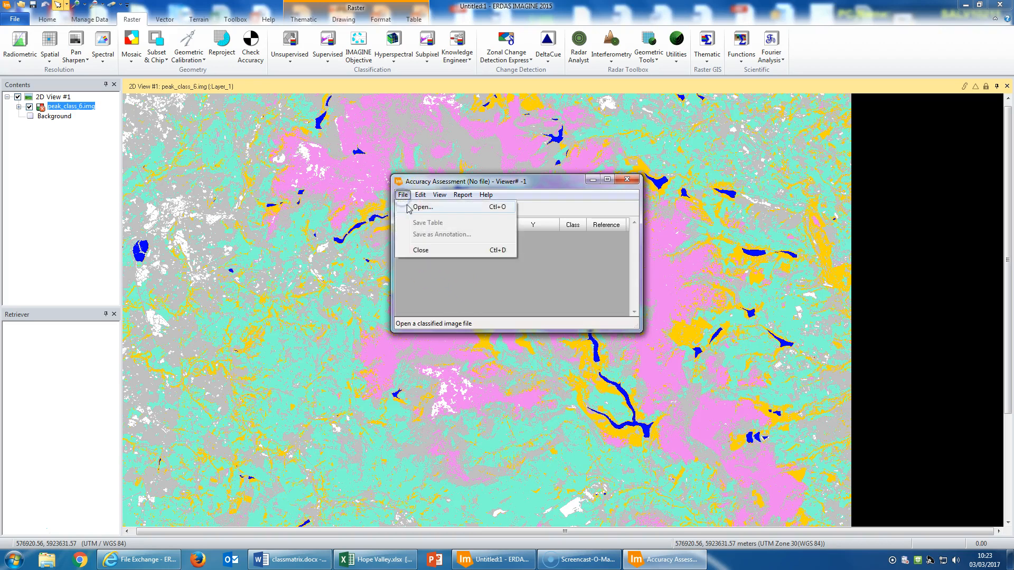
{"action": "left_click", "coordinate": [417, 207]}
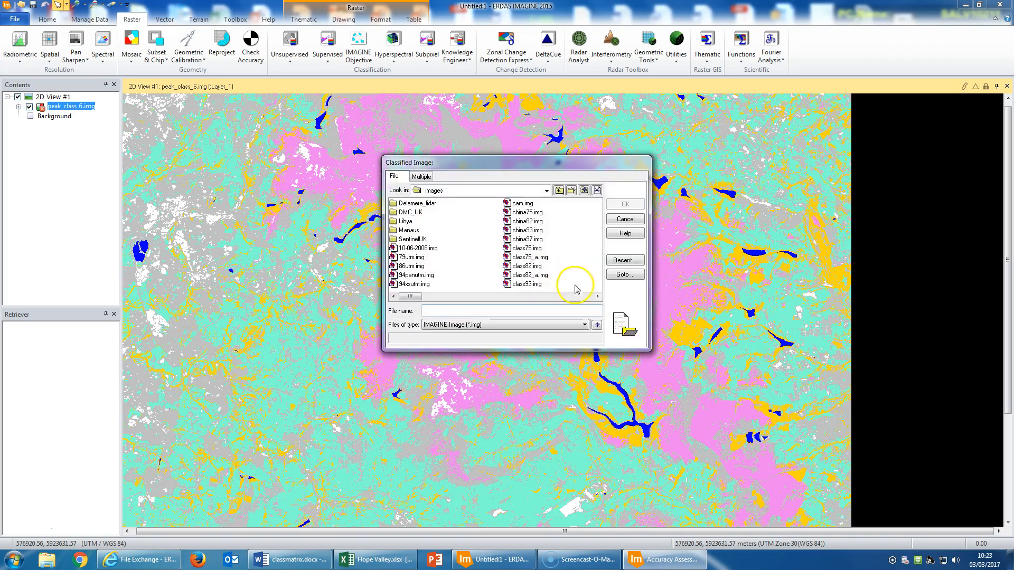
{"action": "left_click", "coordinate": [596, 297]}
{"action": "left_click", "coordinate": [596, 298]}
{"action": "left_click", "coordinate": [596, 297]}
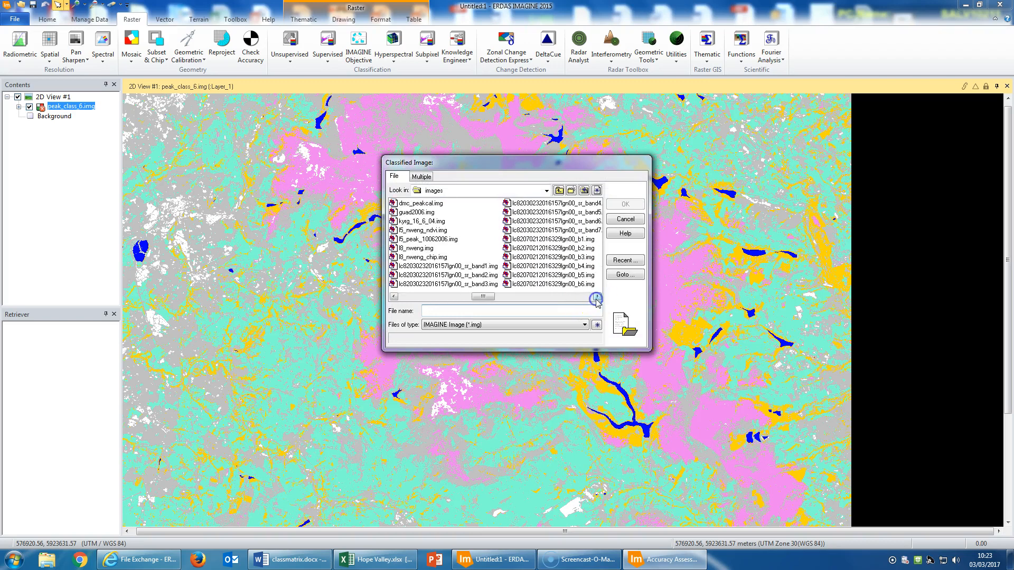
{"action": "left_click", "coordinate": [596, 297]}
{"action": "left_click", "coordinate": [596, 297]}
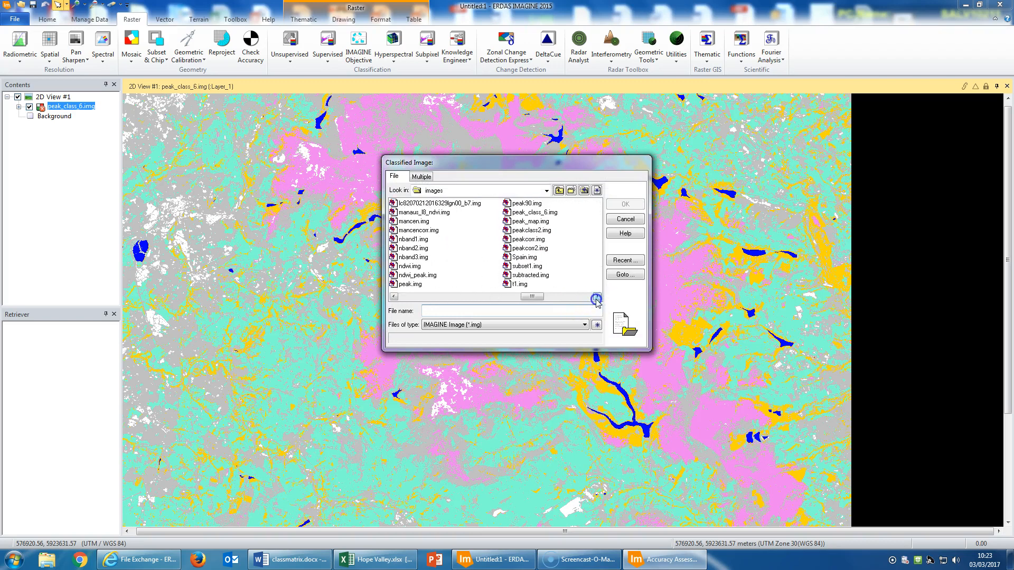
{"action": "double_click", "coordinate": [534, 213]}
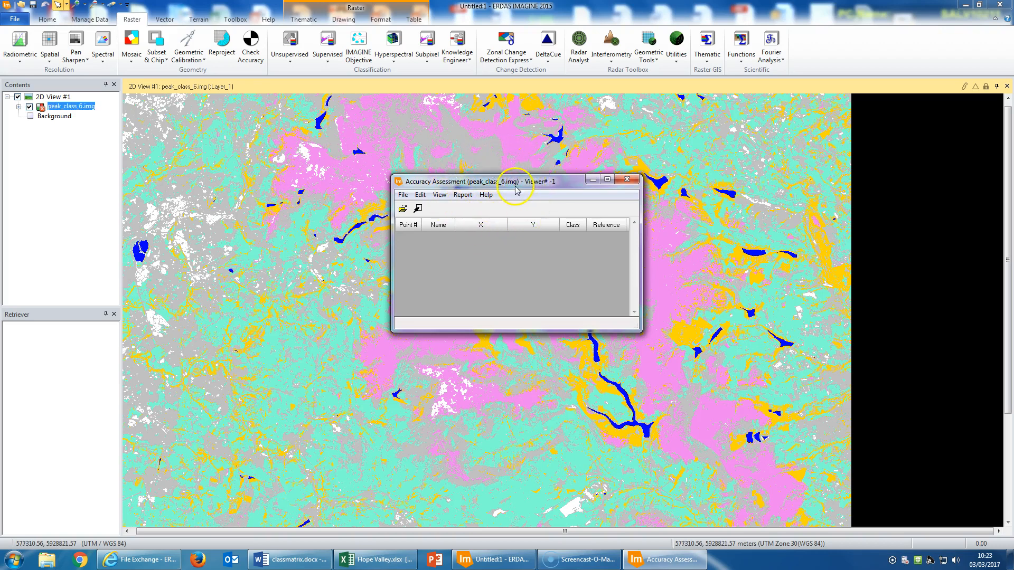
- Start importing user-defined points into the accuracy assessment from an ASCII point file
{"action": "left_click", "coordinate": [423, 197]}
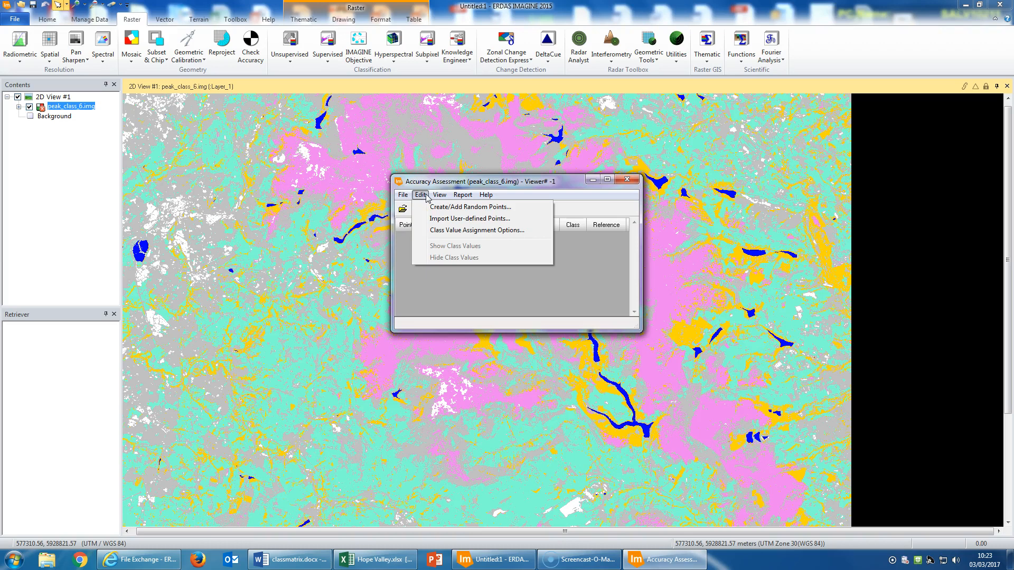
{"action": "left_click", "coordinate": [441, 222]}
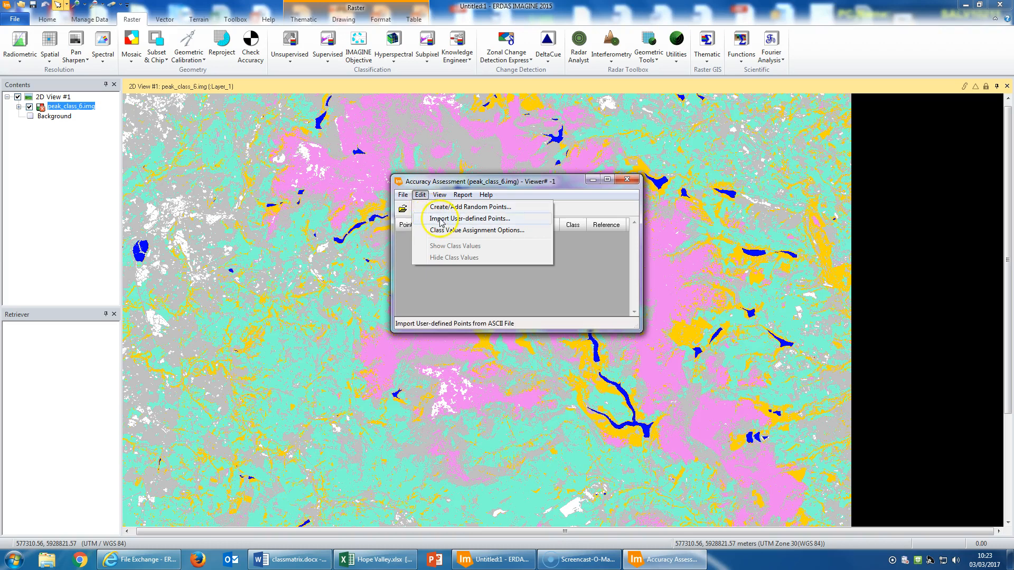
{"action": "left_click", "coordinate": [440, 220]}
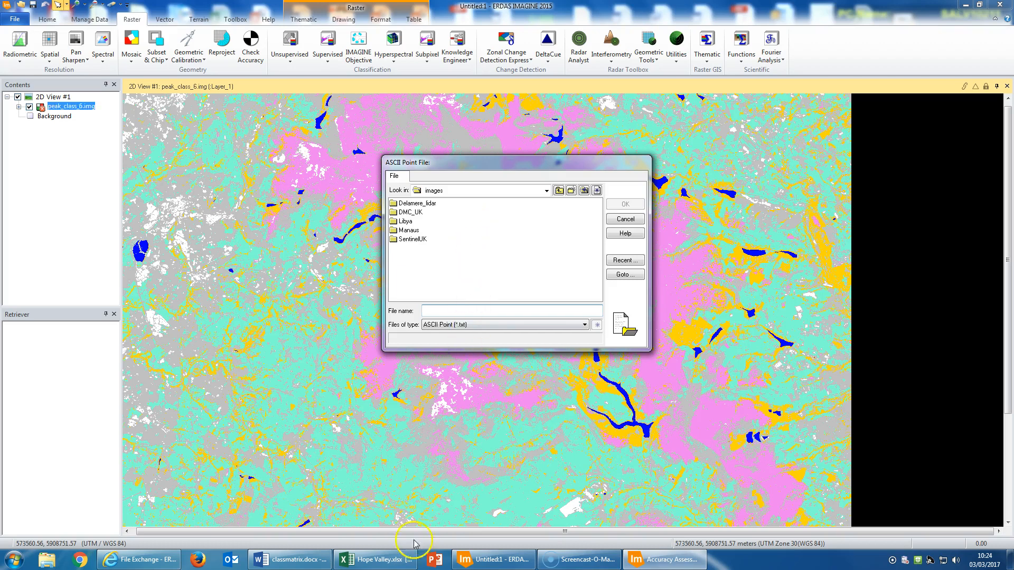
- Switch to the Hope Valley.xlsx workbook in Excel and copy the x and y coordinates in B2:C49 without the headers
{"action": "left_click", "coordinate": [381, 559]}
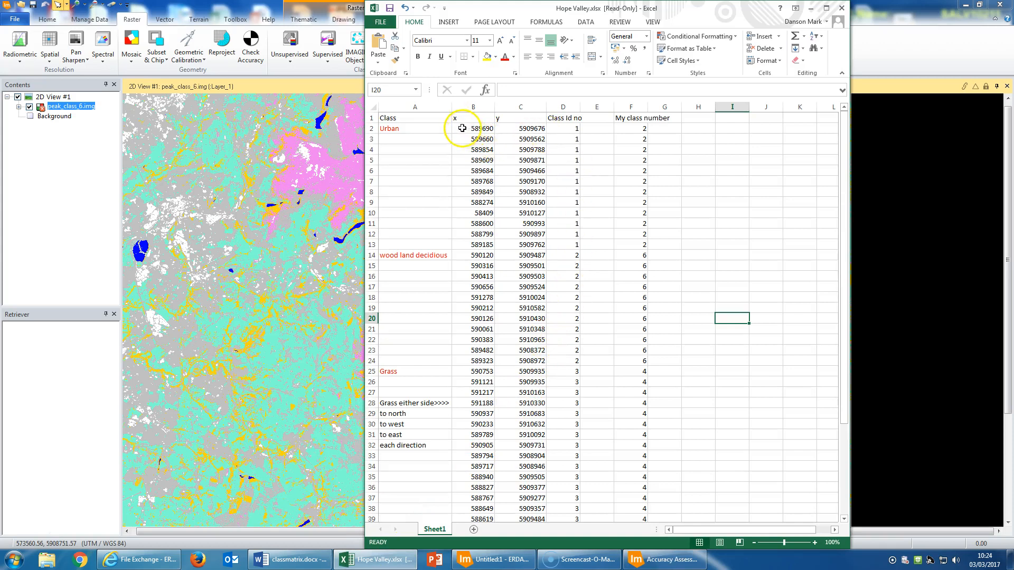
{"action": "left_click_drag", "start_coordinate": [470, 129], "coordinate": [529, 499]}
{"action": "right_click", "coordinate": [526, 268]}
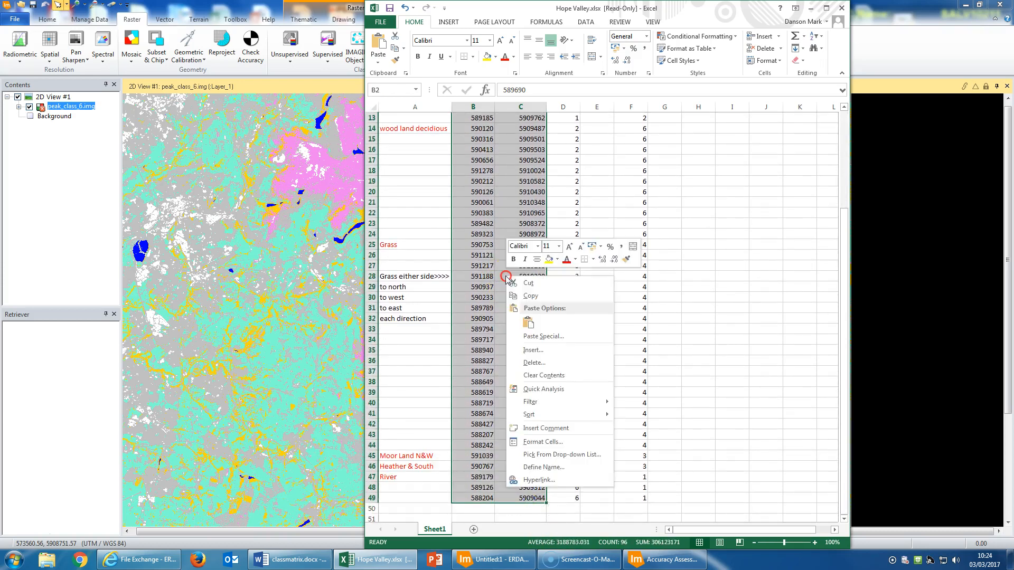
{"action": "left_click", "coordinate": [526, 296]}
{"action": "scroll", "coordinate": [525, 296], "scroll_direction": "up", "scroll_amount": 4}
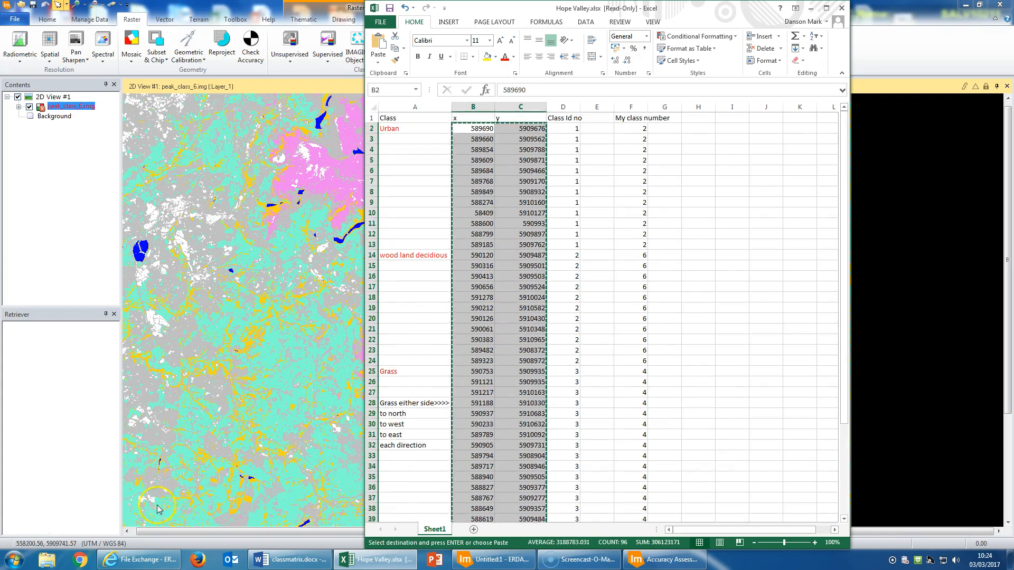
- Open a blank Notepad document from the Windows accessories and paste the copied x and y coordinates into it
{"action": "left_click", "coordinate": [14, 561]}
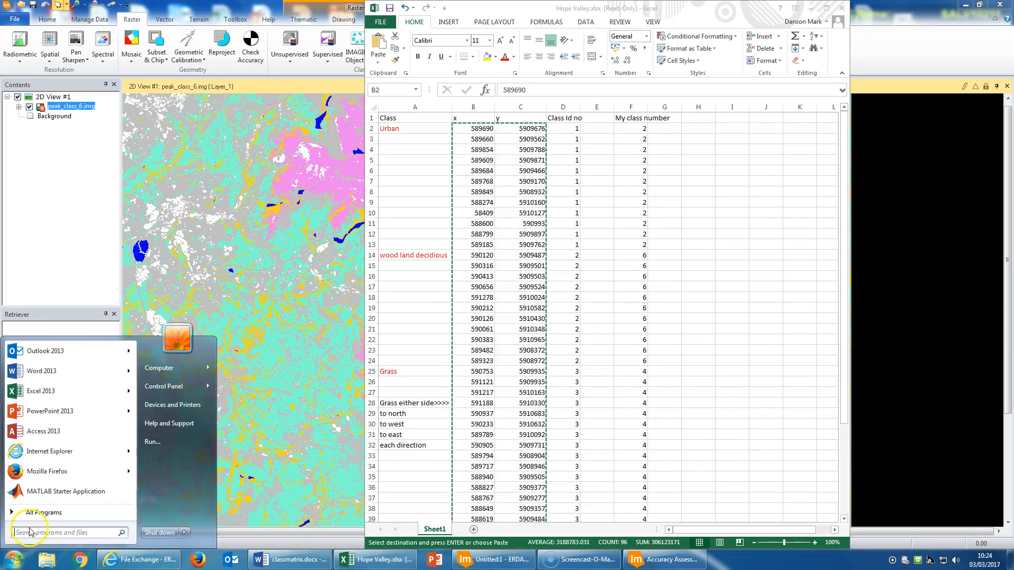
{"action": "left_click", "coordinate": [36, 512]}
{"action": "scroll", "coordinate": [120, 419], "scroll_direction": "down", "scroll_amount": 5}
{"action": "scroll", "coordinate": [120, 420], "scroll_direction": "up", "scroll_amount": 5}
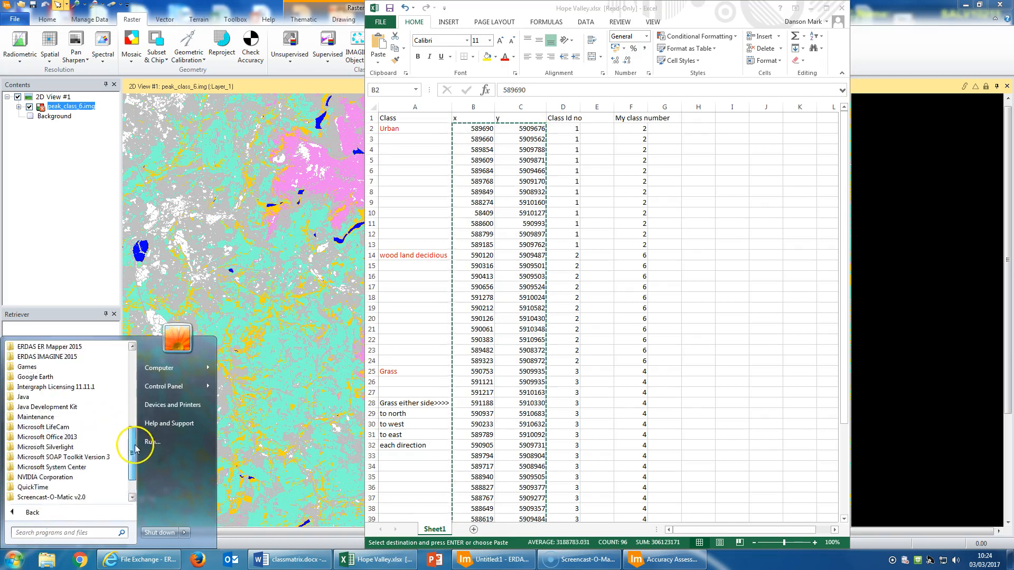
{"action": "left_click", "coordinate": [32, 437]}
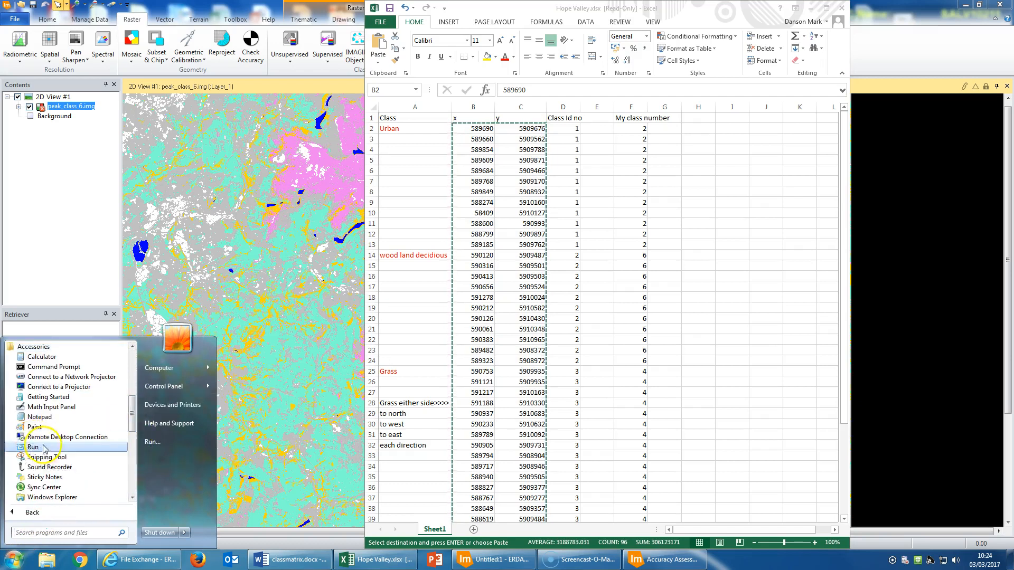
{"action": "left_click", "coordinate": [37, 423]}
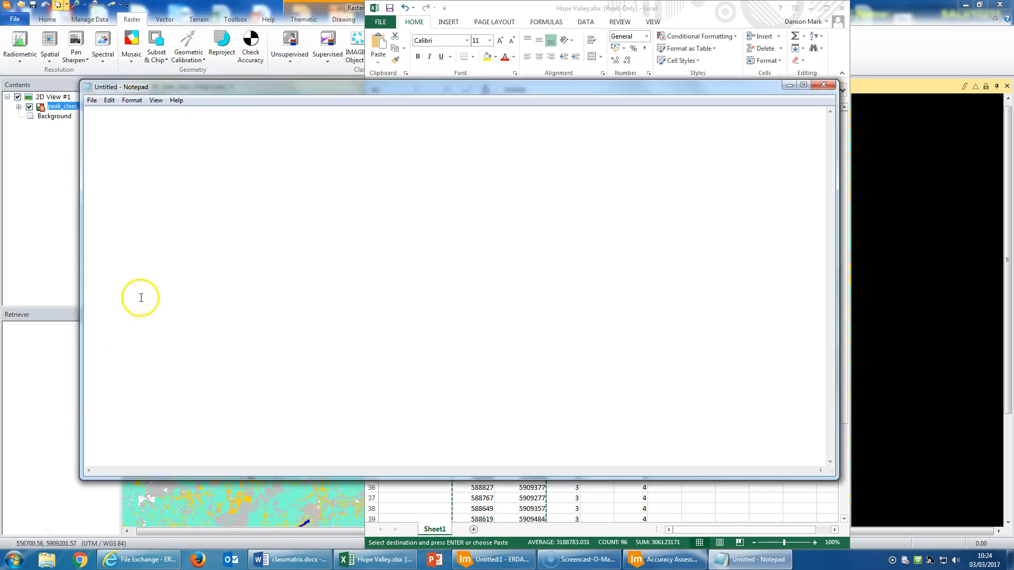
{"action": "right_click", "coordinate": [163, 183]}
{"action": "left_click", "coordinate": [184, 228]}
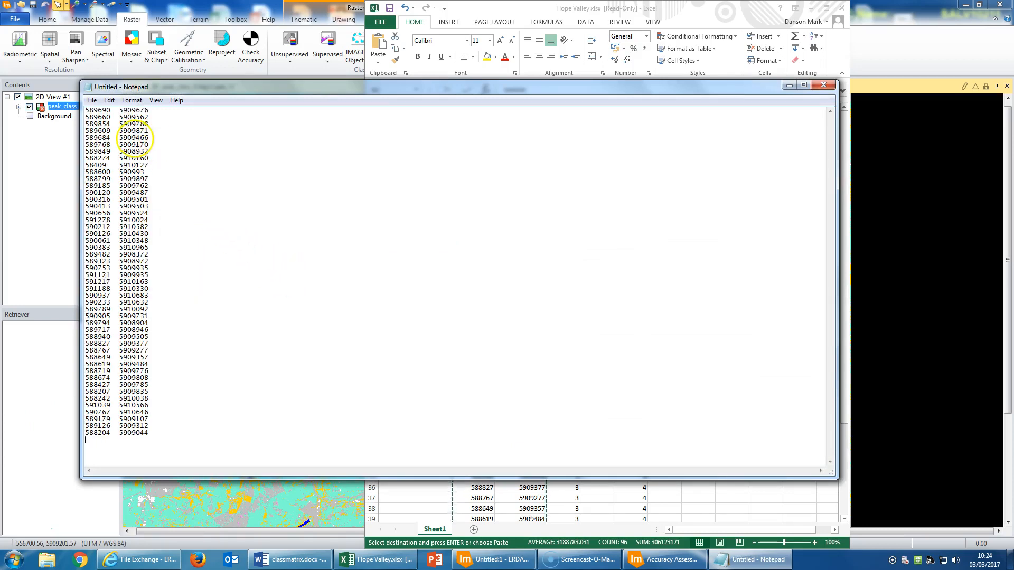
- Save the coordinate list as points.txt on the Desktop, replacing the existing file, and close Notepad
{"action": "left_click", "coordinate": [92, 101]}
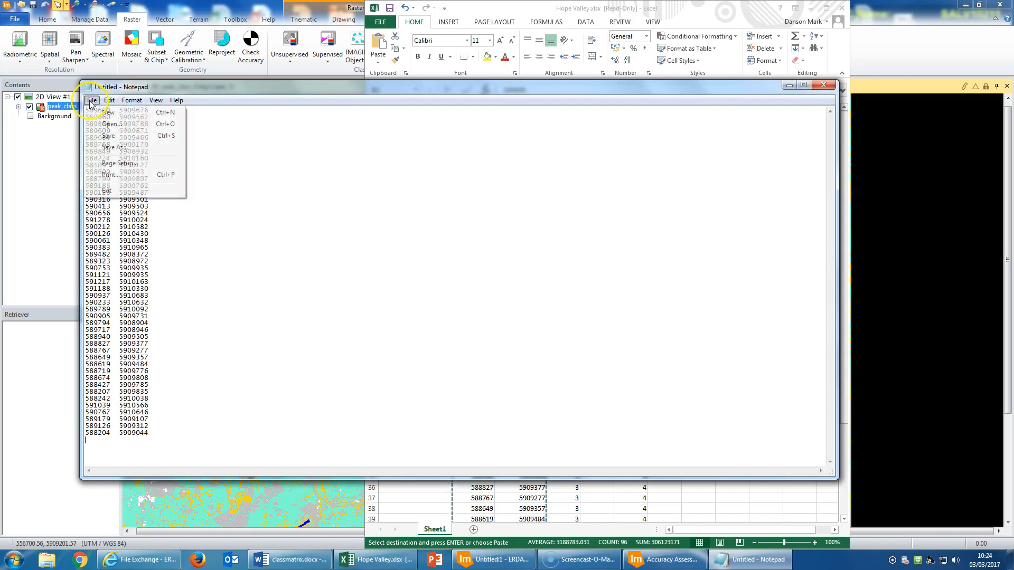
{"action": "left_click", "coordinate": [112, 148]}
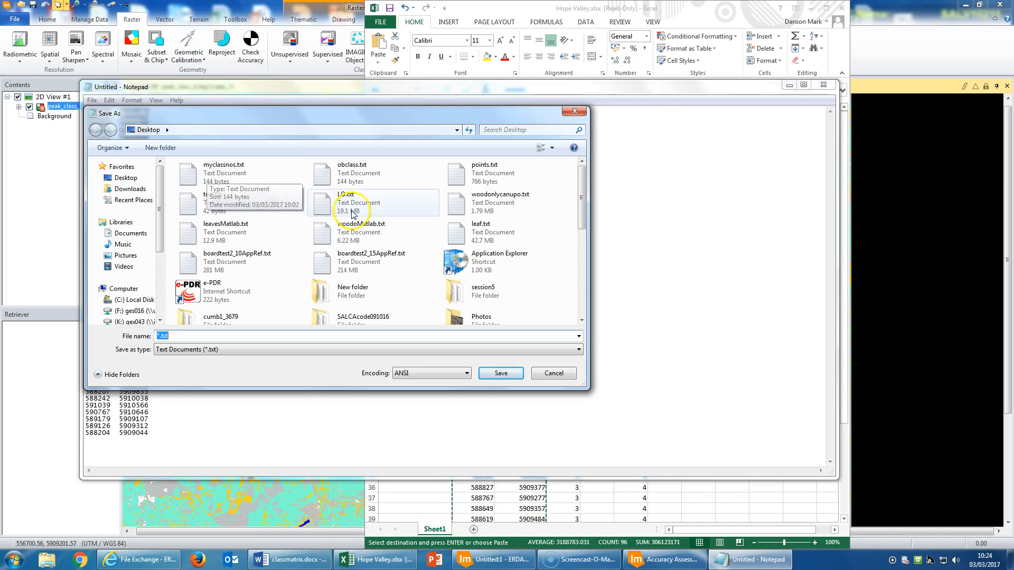
{"action": "left_click", "coordinate": [469, 178]}
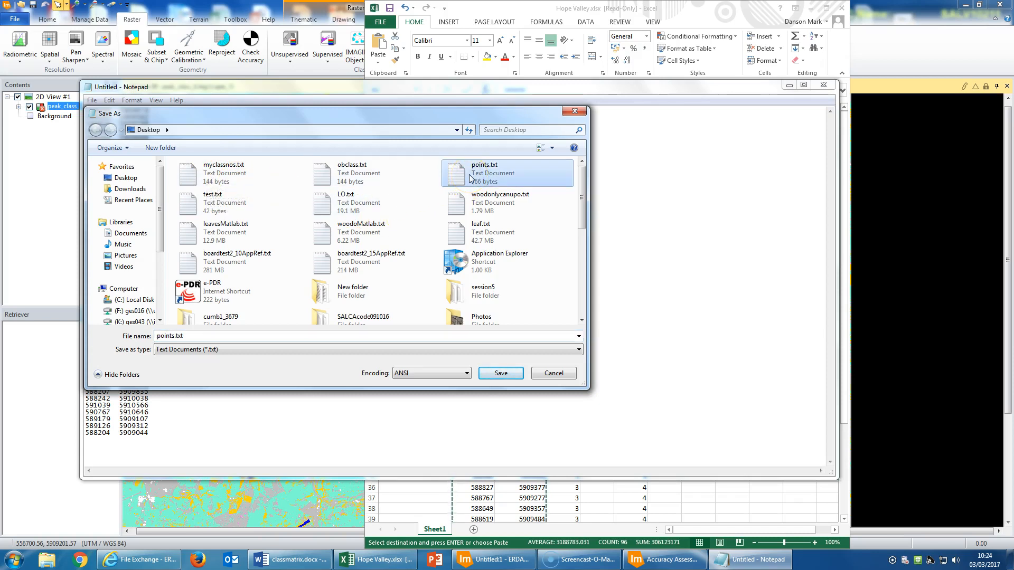
{"action": "left_click", "coordinate": [499, 373]}
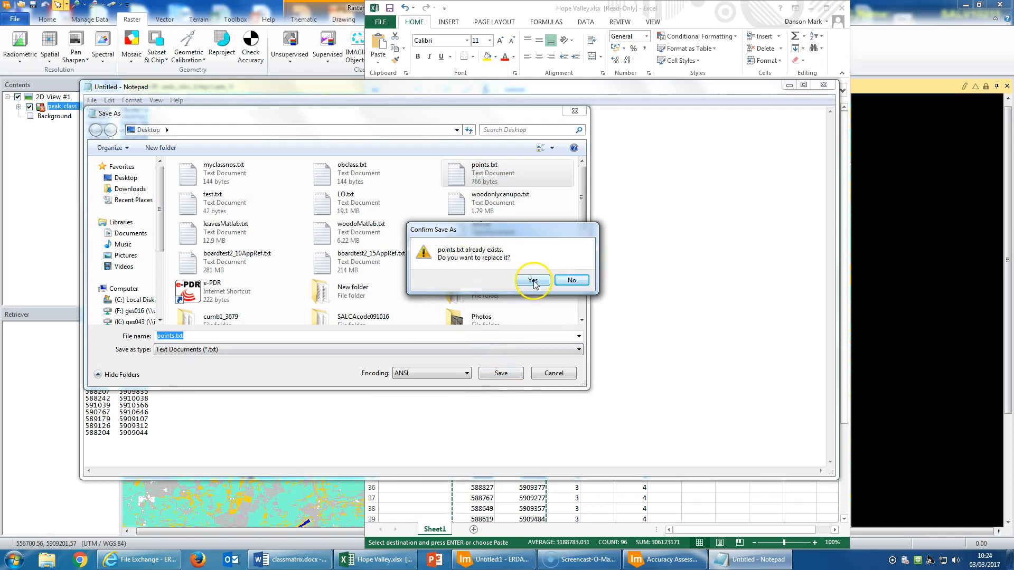
{"action": "left_click", "coordinate": [532, 280]}
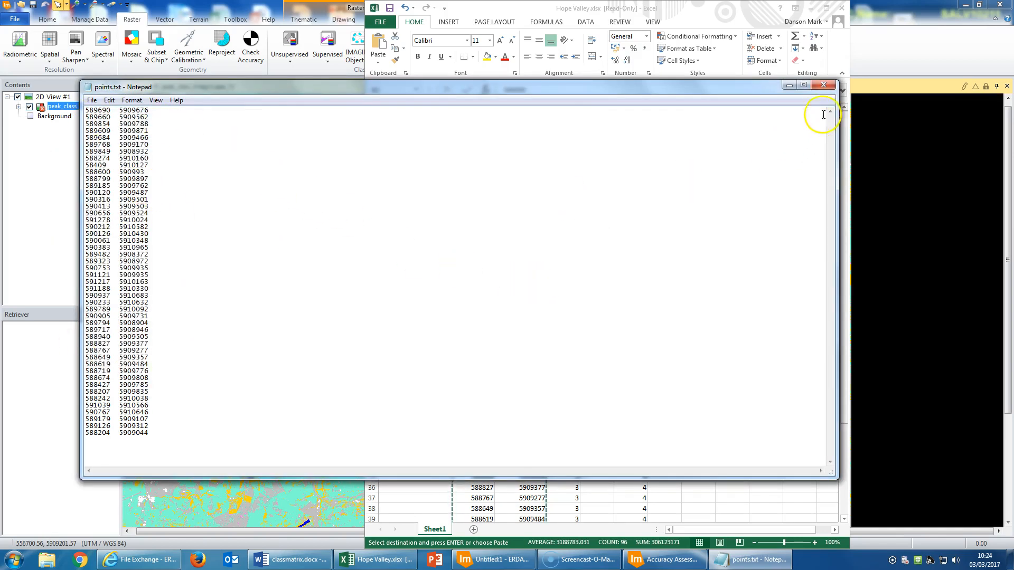
{"action": "left_click", "coordinate": [823, 85]}
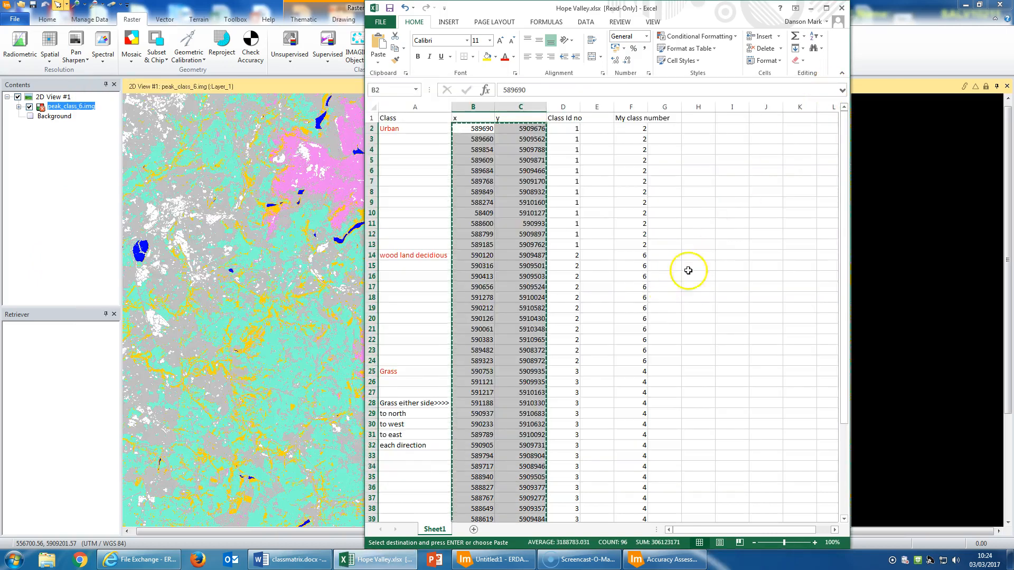
- Copy the My class number values in F2:F49 of the Hope Valley.xlsx sheet without the header
{"action": "left_click", "coordinate": [705, 254]}
{"action": "key", "text": "Escape"}
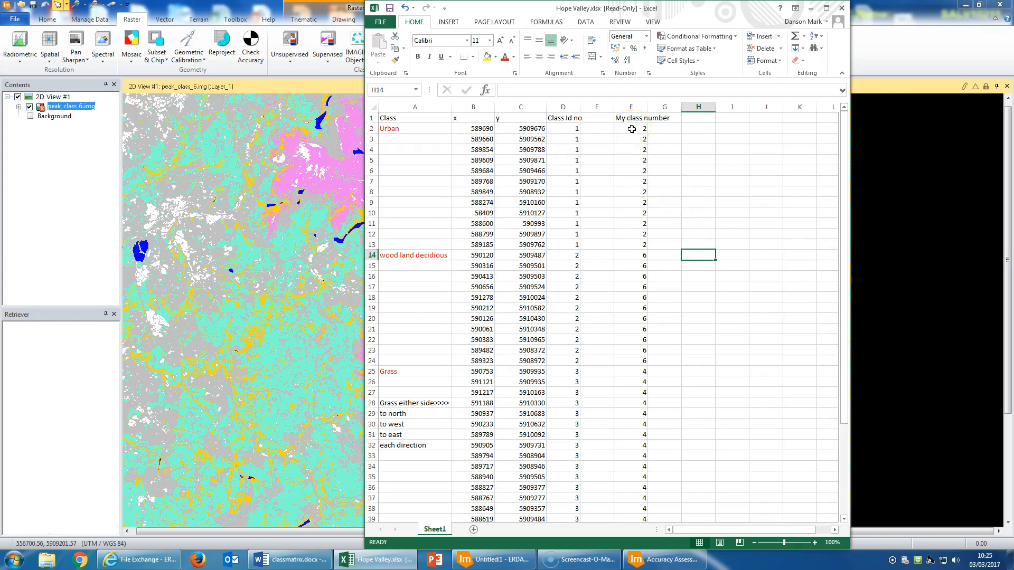
{"action": "mouse_move", "coordinate": [632, 130]}
{"action": "left_mouse_down"}
{"action": "mouse_move", "coordinate": [649, 530]}
{"action": "mouse_move", "coordinate": [636, 488]}
{"action": "left_mouse_up"}
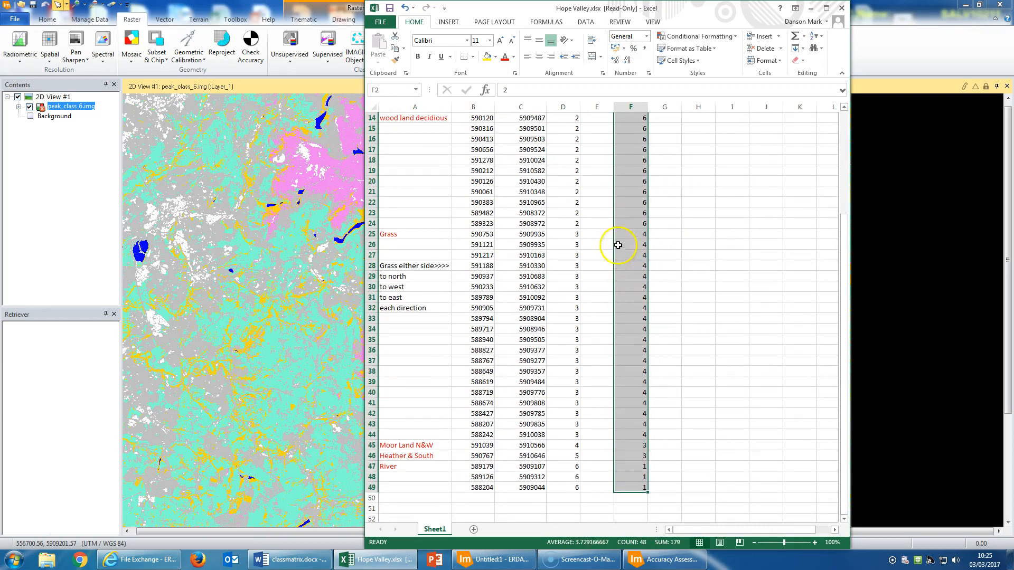
{"action": "right_click", "coordinate": [629, 201]}
{"action": "left_click", "coordinate": [642, 210]}
{"action": "scroll", "coordinate": [577, 469], "scroll_direction": "up", "scroll_amount": 5}
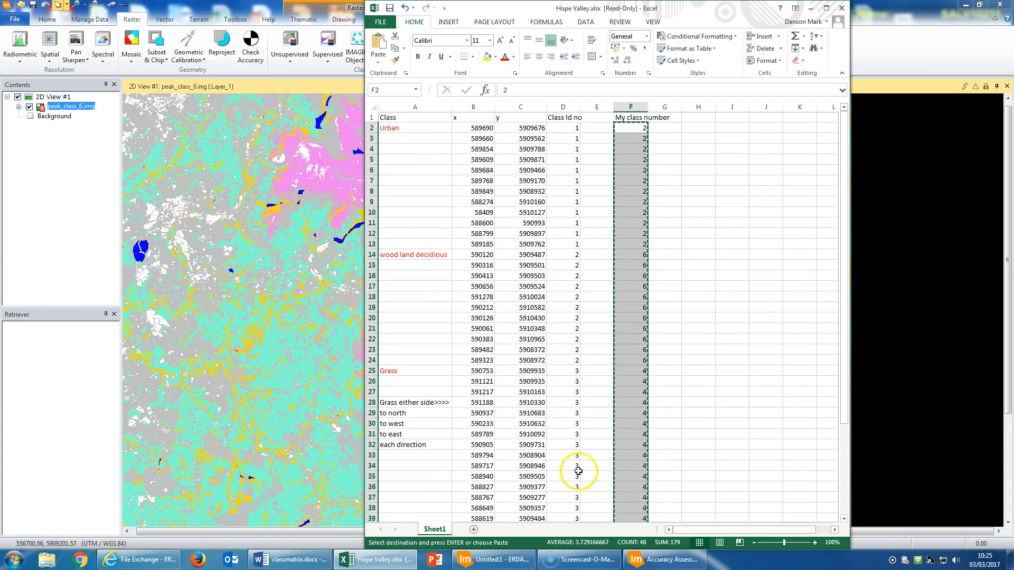
- Open another blank Notepad document and paste the copied class numbers into it
{"action": "left_click", "coordinate": [14, 560]}
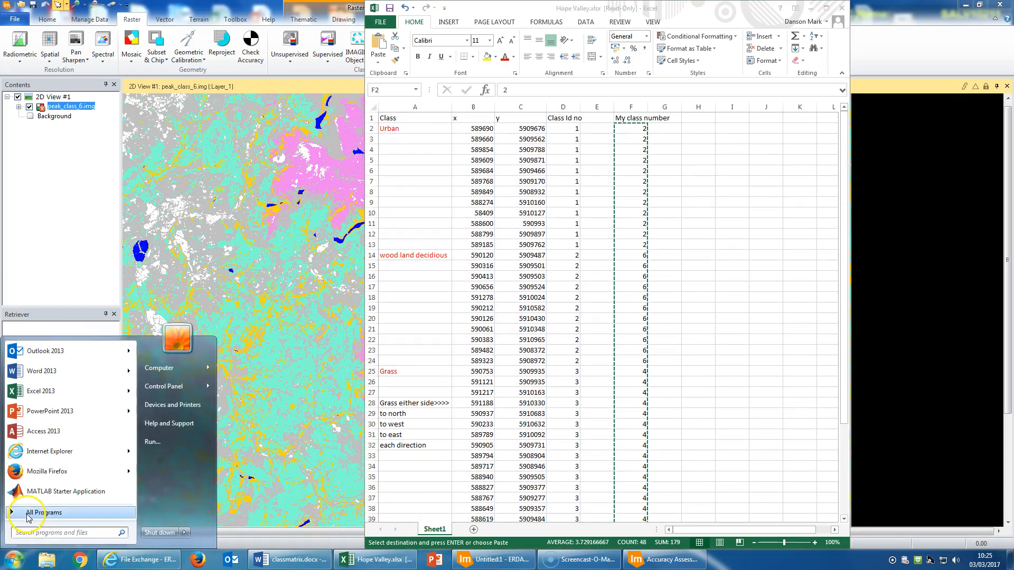
{"action": "left_click", "coordinate": [32, 514]}
{"action": "left_click", "coordinate": [45, 347]}
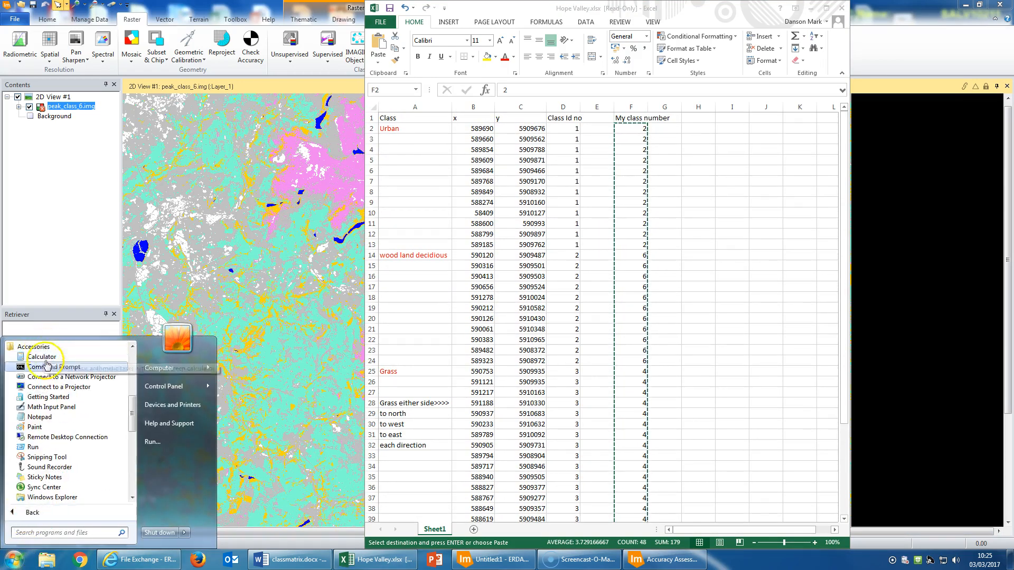
{"action": "left_click", "coordinate": [41, 418]}
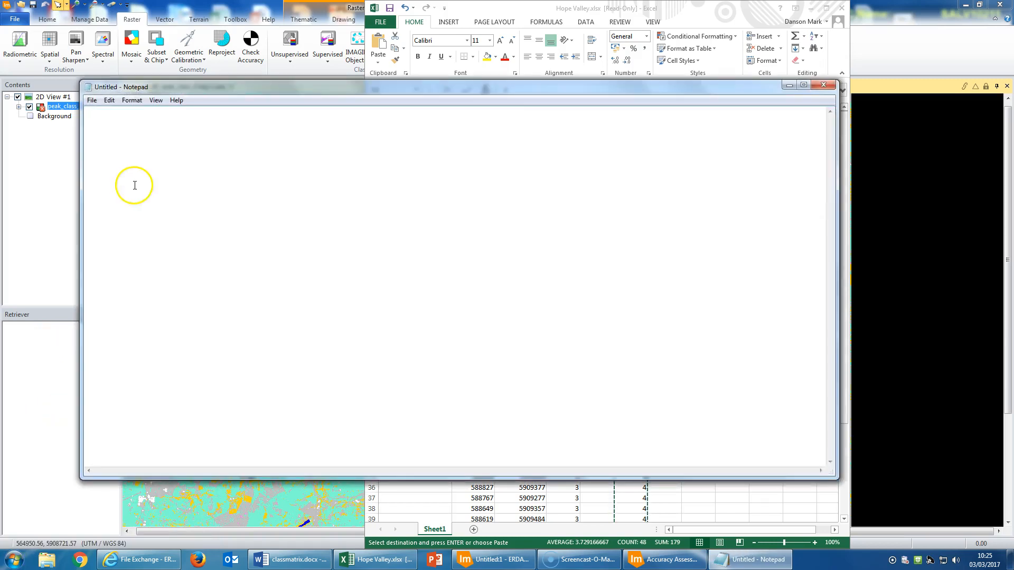
{"action": "right_click", "coordinate": [134, 186]}
{"action": "left_click", "coordinate": [160, 231]}
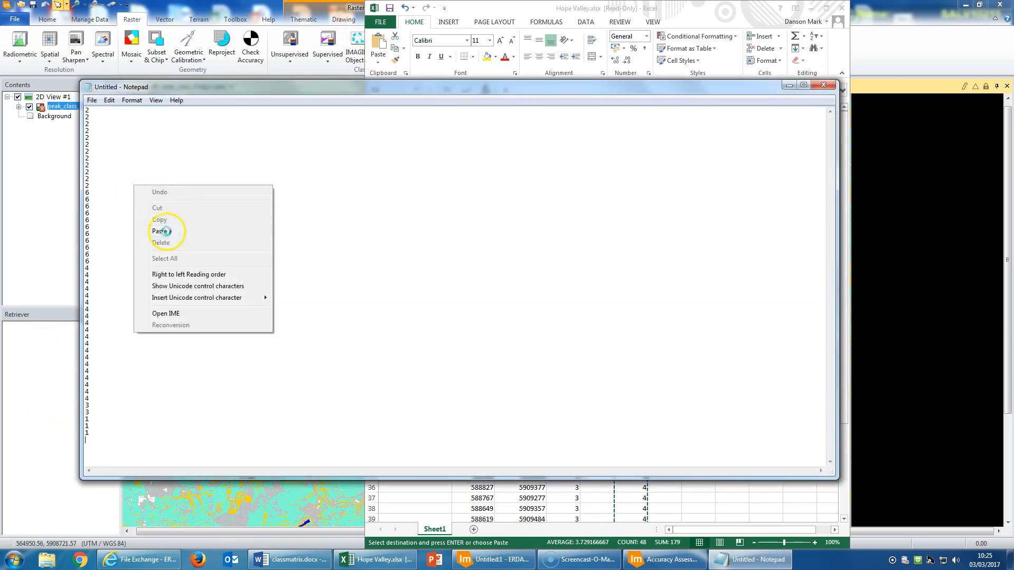
- Save the class number list as myclassnos.txt on the Desktop, replacing the existing file
{"action": "left_click", "coordinate": [91, 100]}
{"action": "left_click", "coordinate": [113, 147]}
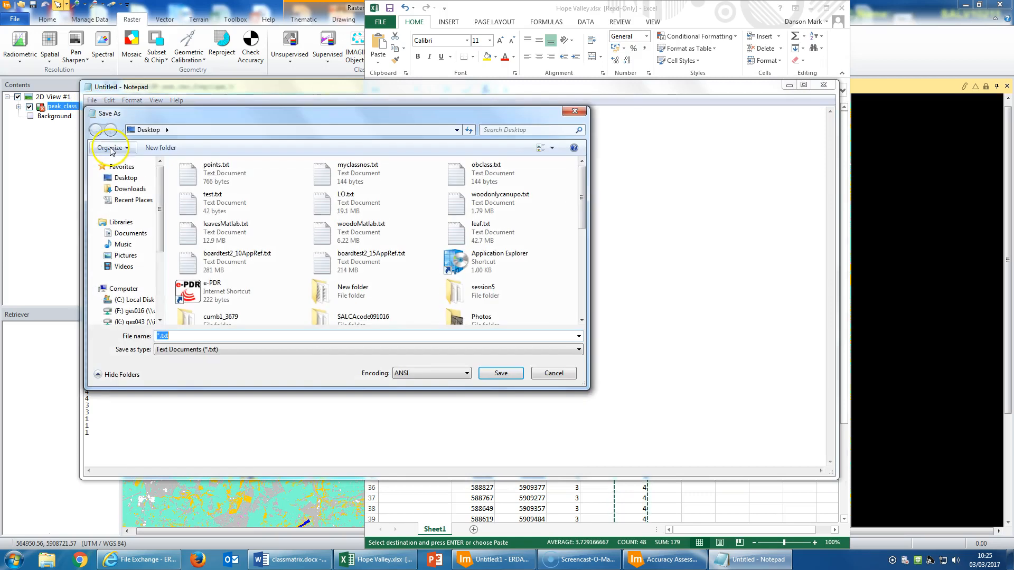
{"action": "left_click", "coordinate": [344, 178]}
{"action": "left_click", "coordinate": [500, 373]}
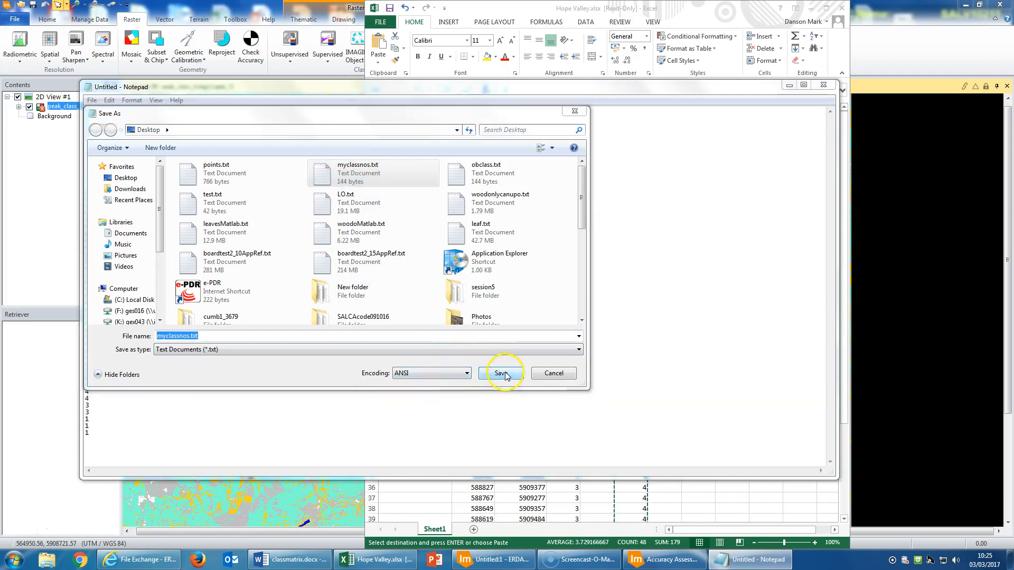
{"action": "left_click", "coordinate": [535, 281]}
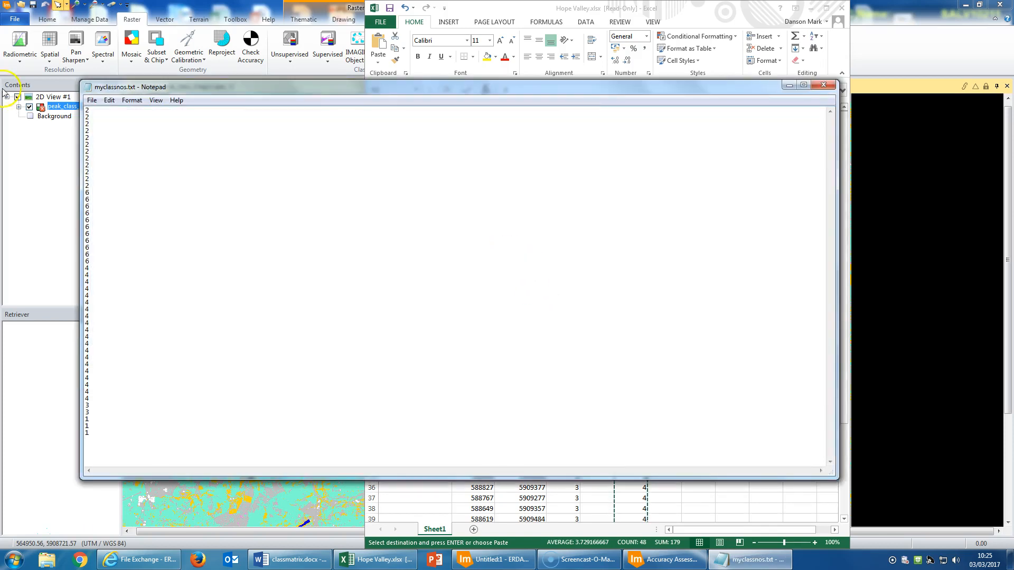
- Close Notepad and the Hope Valley.xlsx workbook to return to the ASCII point file selection in ERDAS IMAGINE
{"action": "left_click", "coordinate": [813, 85]}
{"action": "left_click", "coordinate": [842, 9]}
{"action": "left_click", "coordinate": [507, 301]}
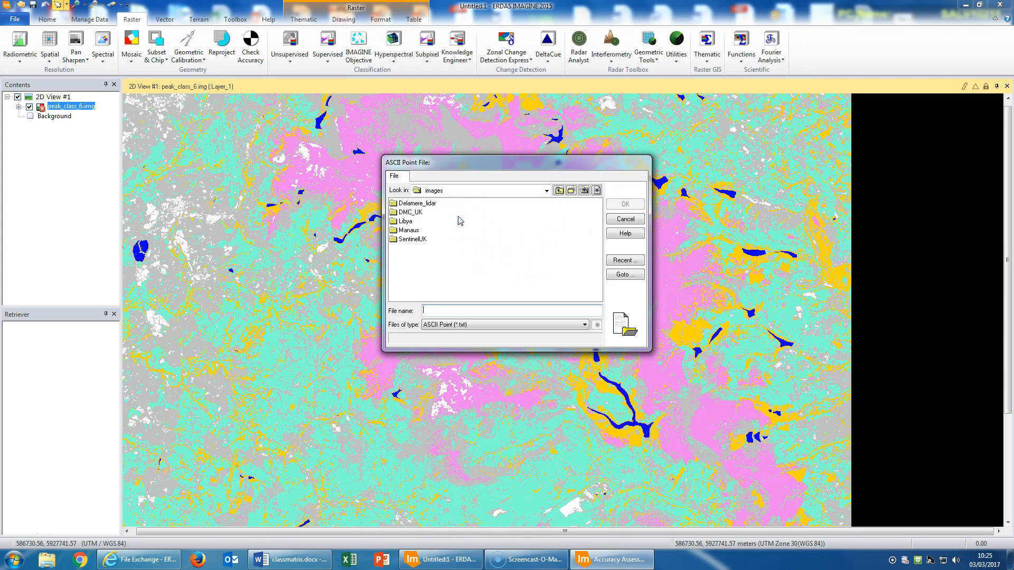
- Import points.txt from the user's Desktop folder on drive C:, keeping WhiteSpace as separator and fields 1 and 2 for X and Y
{"action": "left_click", "coordinate": [496, 305]}
{"action": "left_click", "coordinate": [546, 192]}
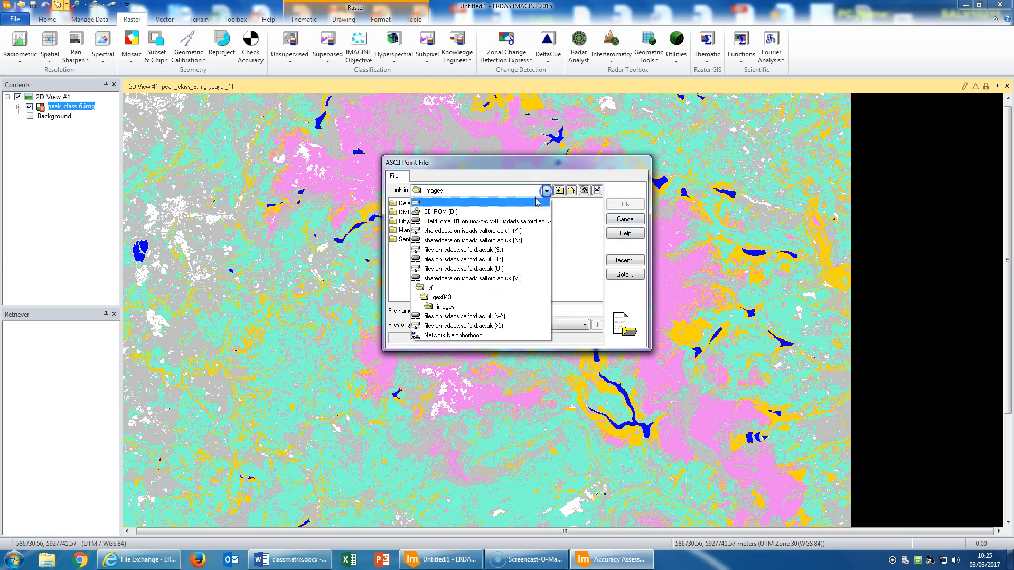
{"action": "left_click", "coordinate": [509, 206]}
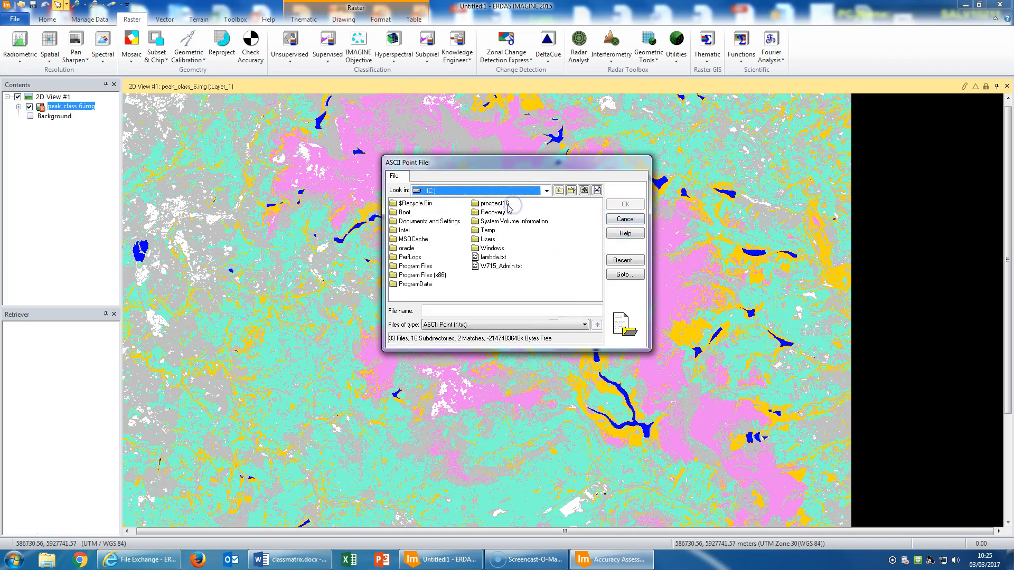
{"action": "double_click", "coordinate": [486, 239]}
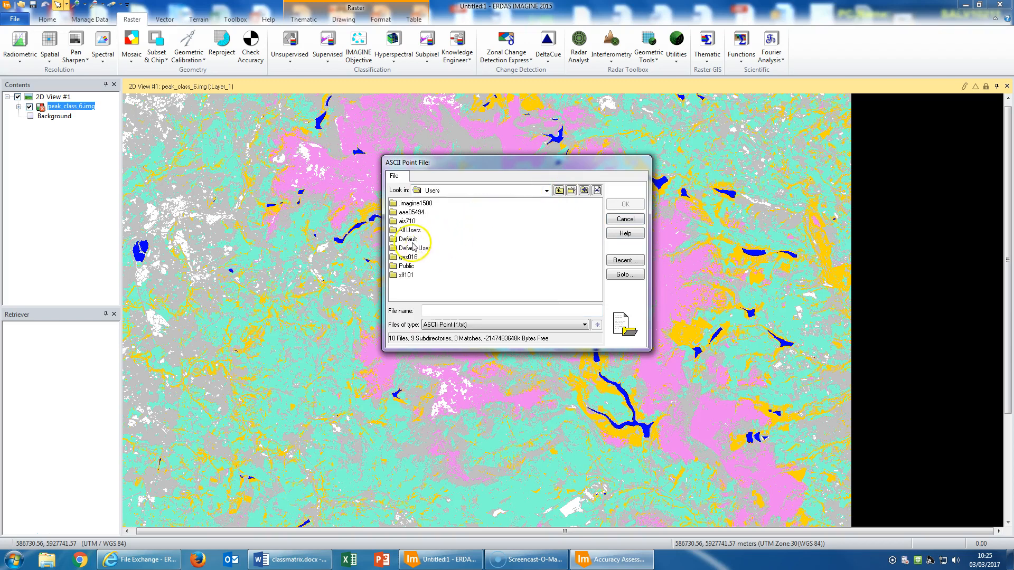
{"action": "double_click", "coordinate": [409, 257]}
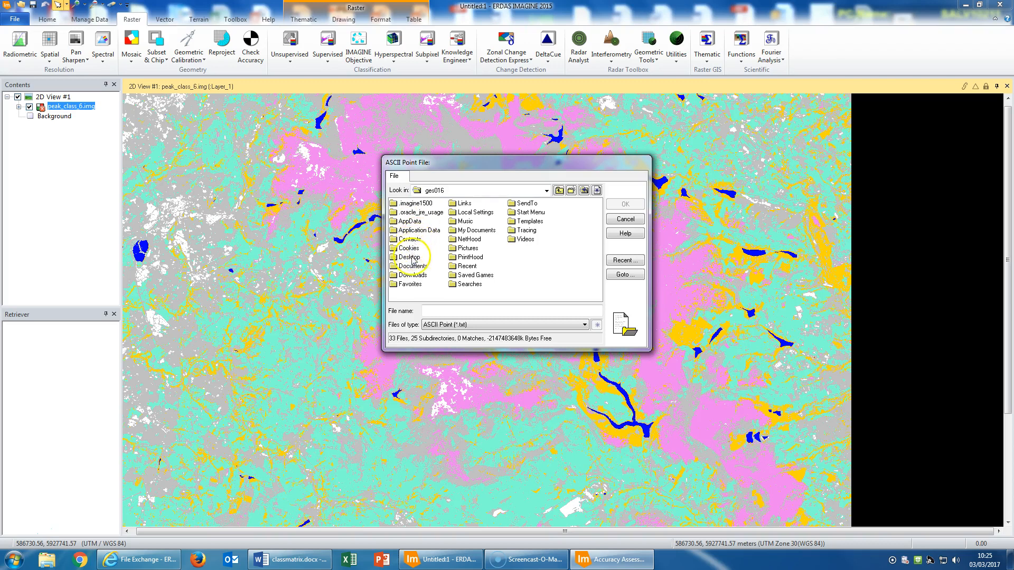
{"action": "double_click", "coordinate": [410, 257]}
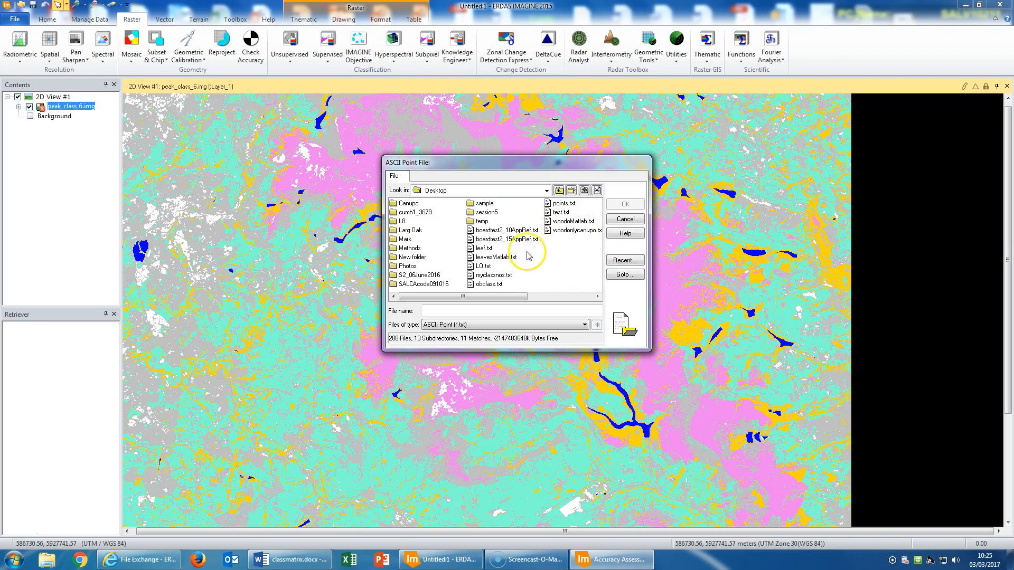
{"action": "left_click", "coordinate": [563, 204]}
{"action": "left_click", "coordinate": [623, 205]}
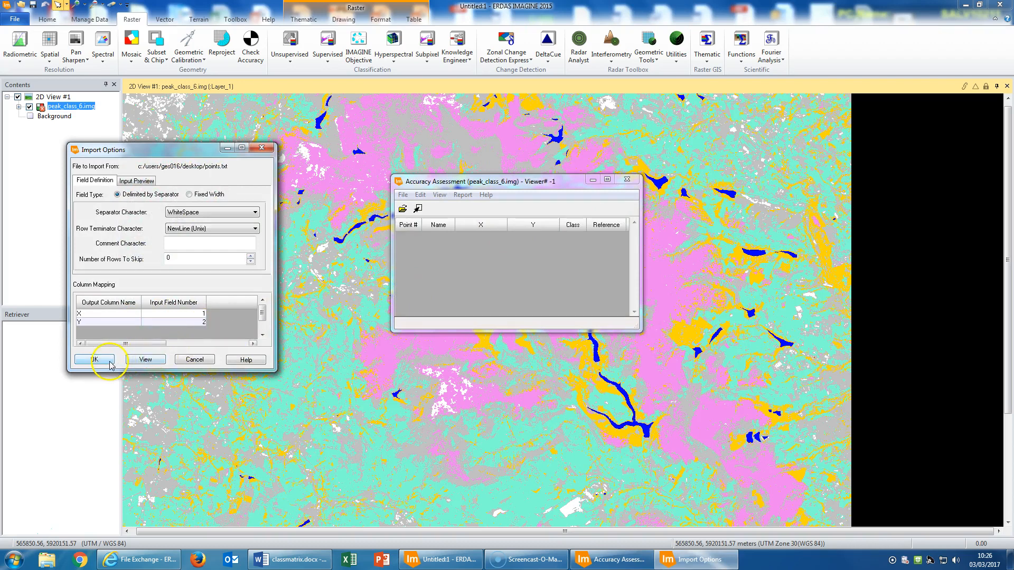
{"action": "left_click", "coordinate": [93, 361]}
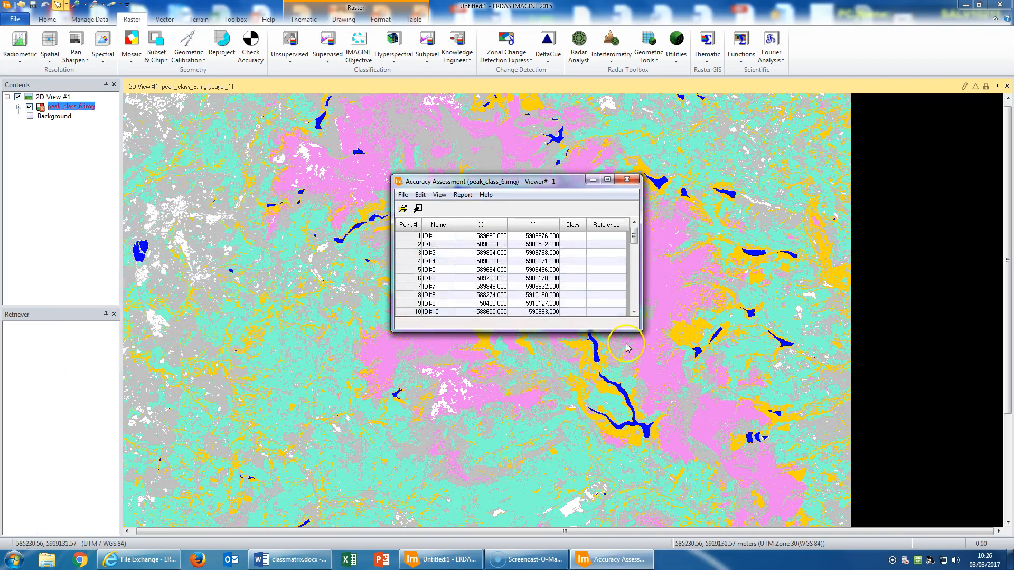
- Enlarge the Accuracy Assessment window to show more rows of the point table and move it higher over the map
{"action": "left_click_drag", "start_coordinate": [638, 332], "coordinate": [660, 495]}
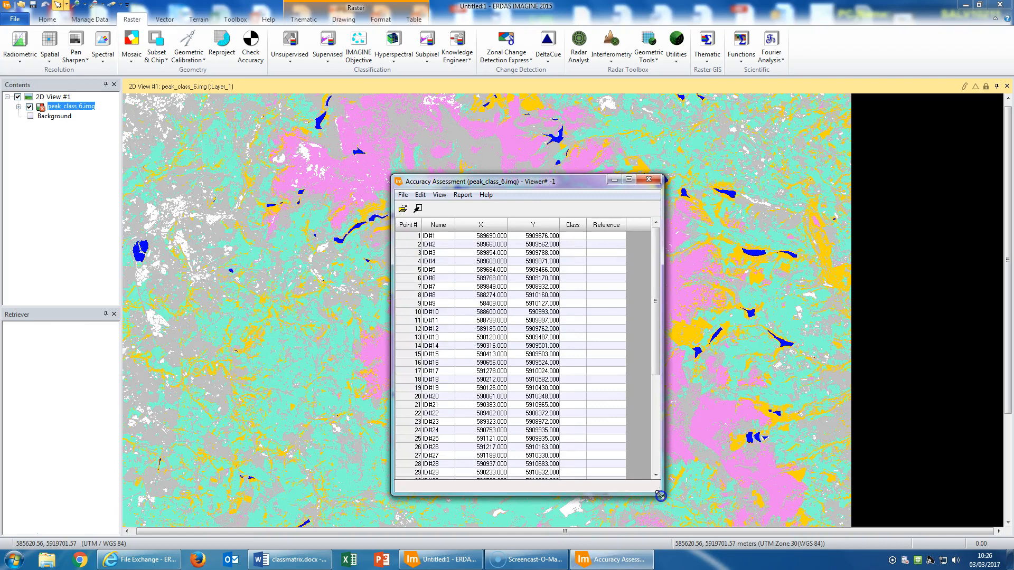
{"action": "left_click_drag", "start_coordinate": [500, 185], "coordinate": [449, 100]}
{"action": "left_click_drag", "start_coordinate": [605, 175], "coordinate": [605, 154]}
- Select the entire Reference column of the accuracy assessment point table and open its data import settings
{"action": "left_click", "coordinate": [574, 219]}
{"action": "left_click", "coordinate": [551, 204]}
{"action": "left_click", "coordinate": [546, 211]}
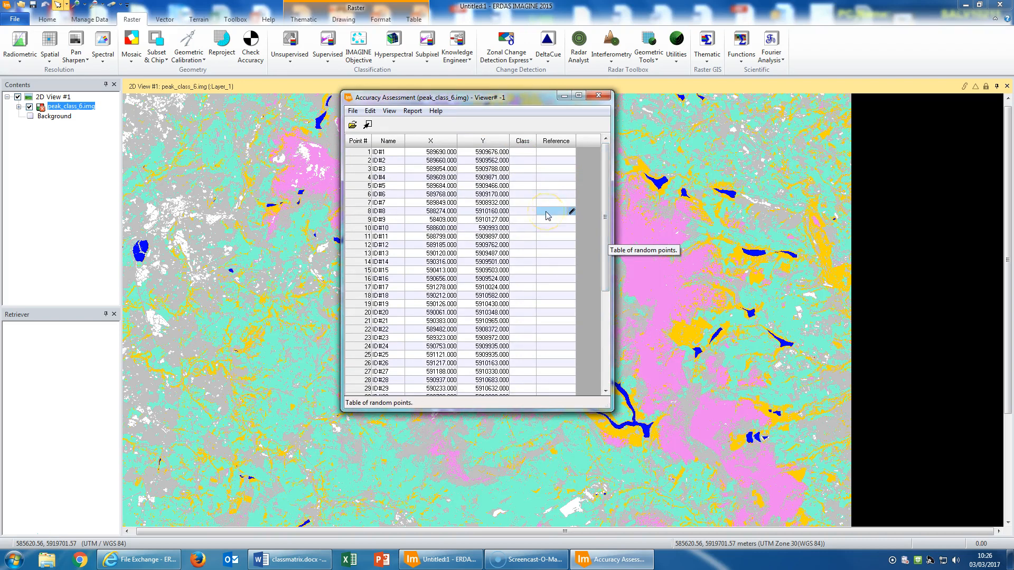
{"action": "right_click", "coordinate": [572, 144]}
{"action": "left_click", "coordinate": [549, 144]}
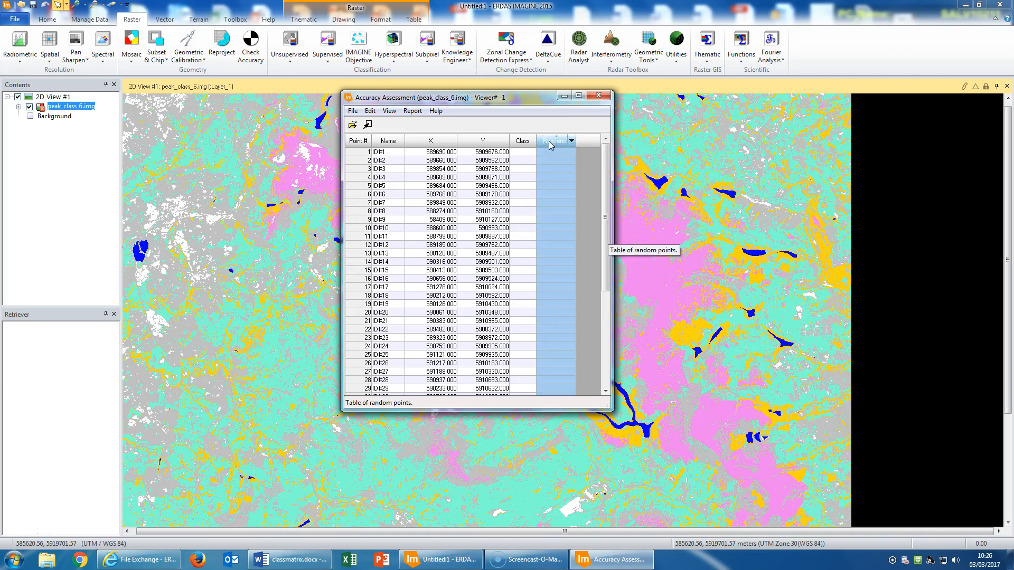
{"action": "left_click", "coordinate": [572, 142]}
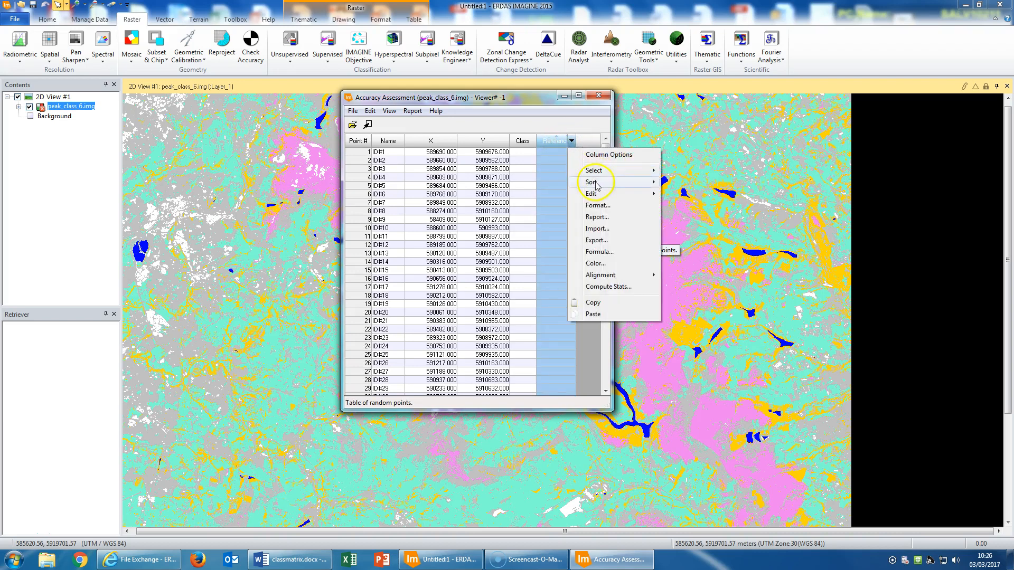
{"action": "left_click", "coordinate": [594, 231]}
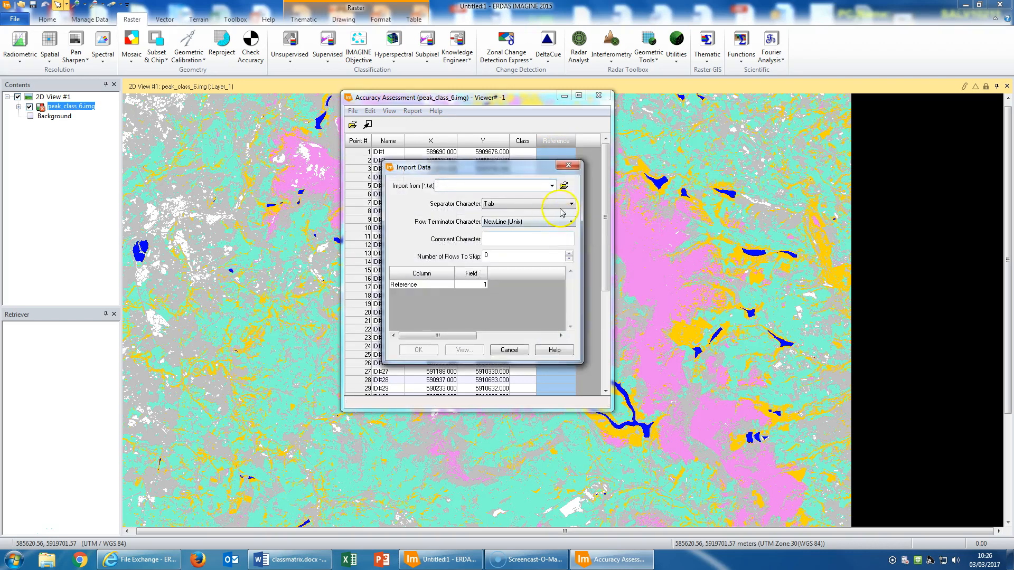
- Import myclassnos.txt from the user's Desktop folder on drive C: into the Reference column, keeping Tab as separator and field 1
{"action": "left_click", "coordinate": [564, 186]}
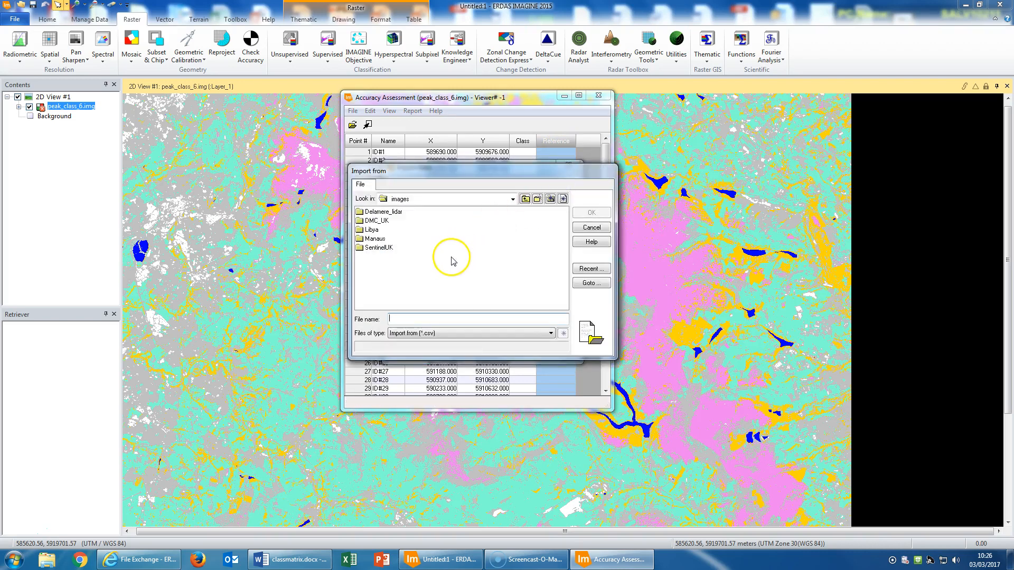
{"action": "left_click", "coordinate": [513, 199]}
{"action": "left_click", "coordinate": [478, 211]}
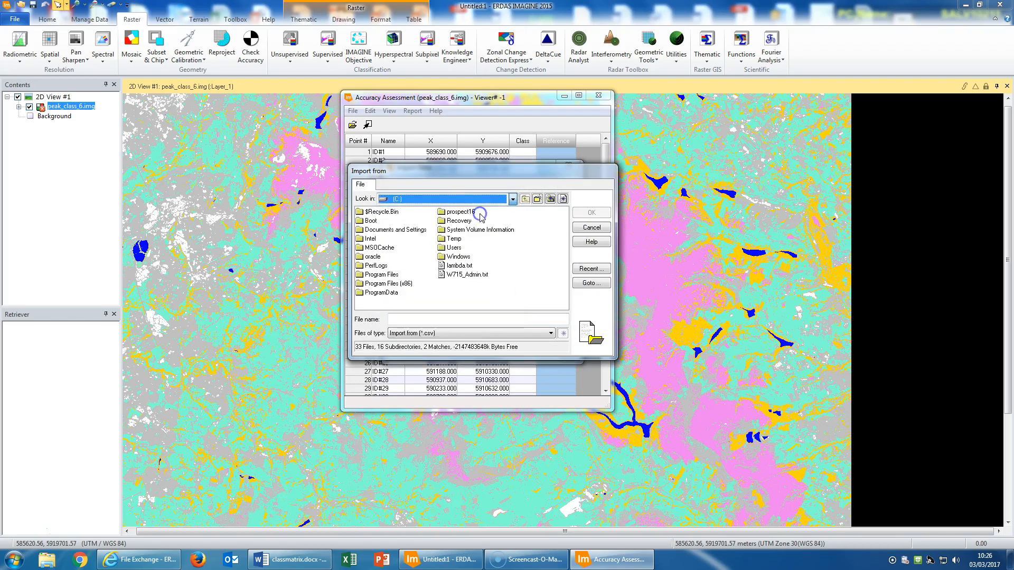
{"action": "double_click", "coordinate": [455, 246]}
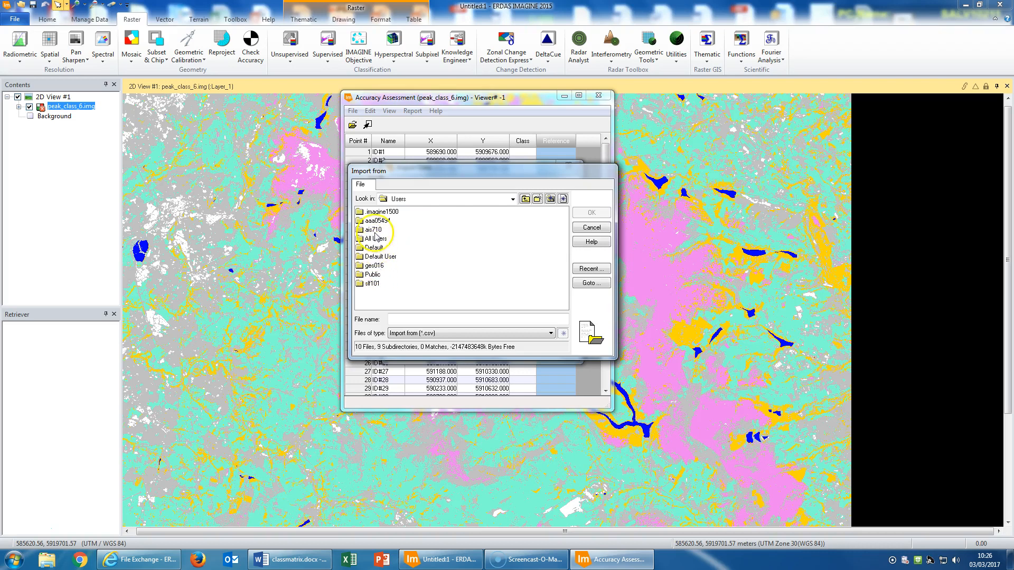
{"action": "double_click", "coordinate": [374, 266]}
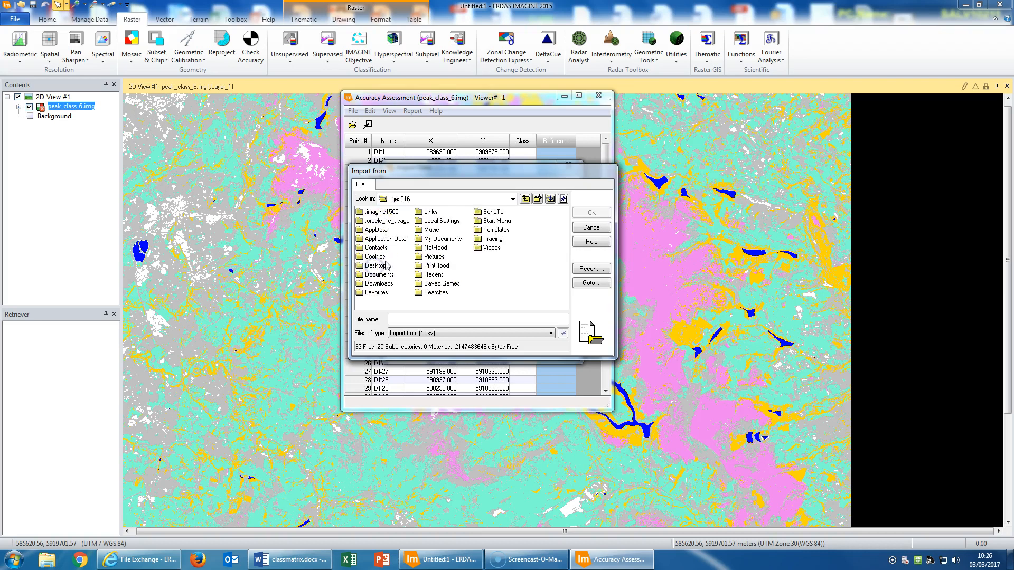
{"action": "double_click", "coordinate": [375, 266]}
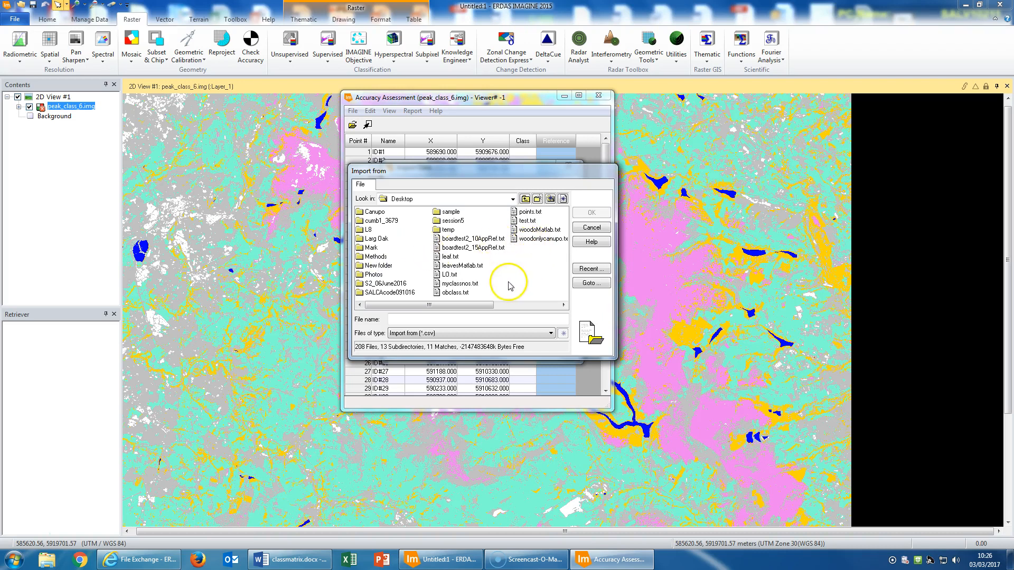
{"action": "double_click", "coordinate": [457, 285]}
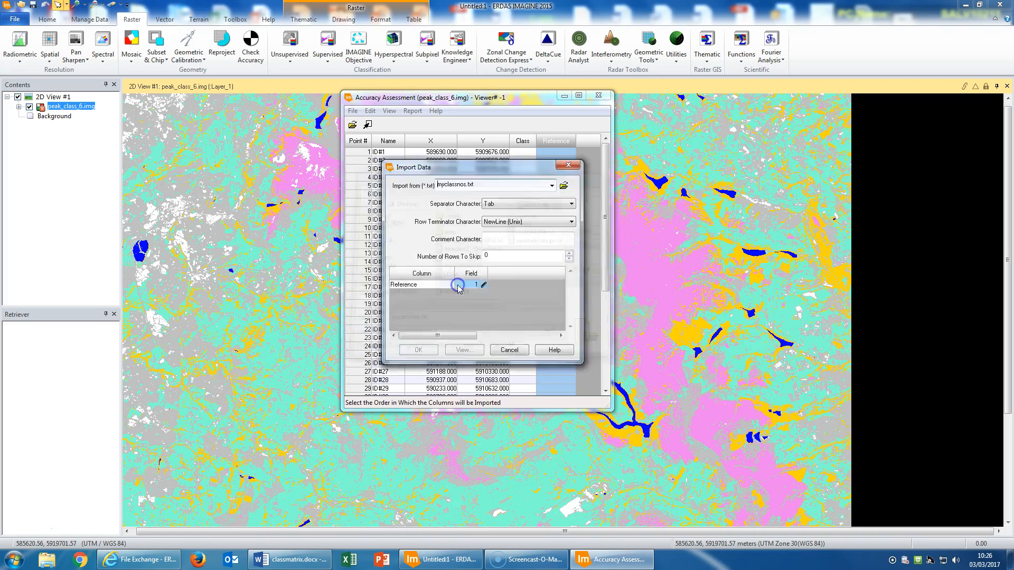
{"action": "left_click", "coordinate": [425, 351]}
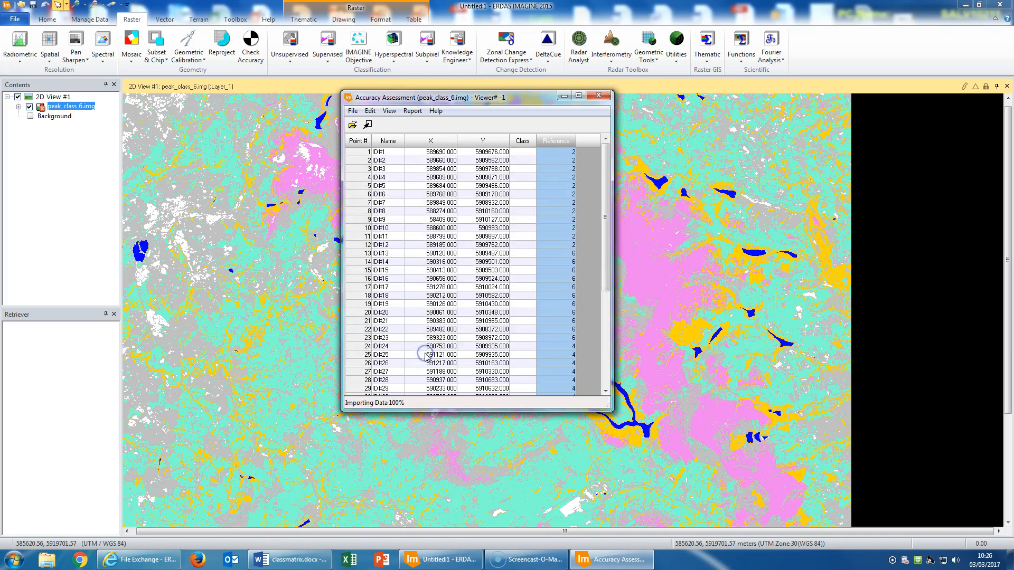
- Enlarge the Accuracy Assessment window and show the class values for all points
{"action": "left_click_drag", "start_coordinate": [610, 409], "coordinate": [783, 487]}
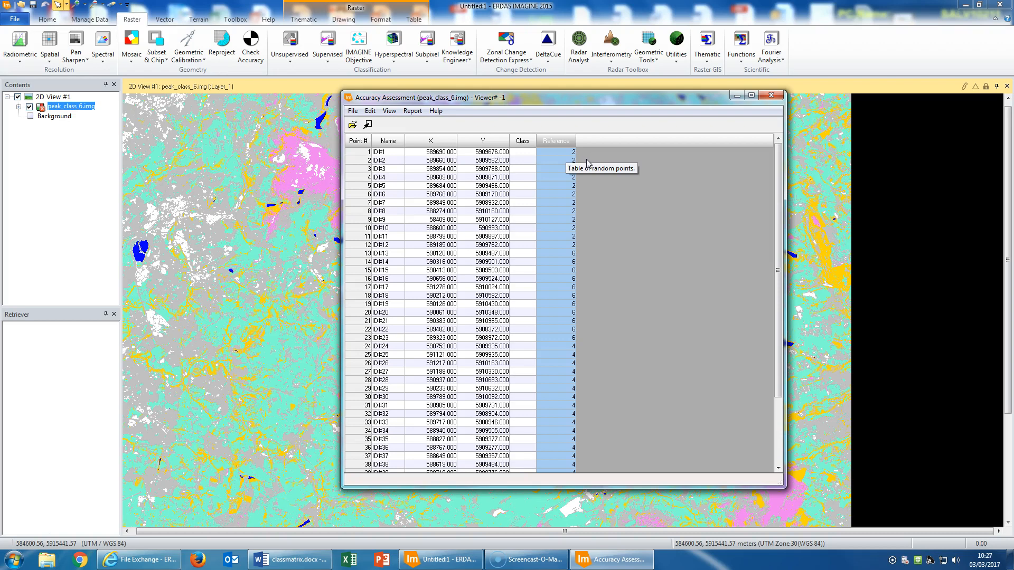
{"action": "left_click", "coordinate": [387, 113]}
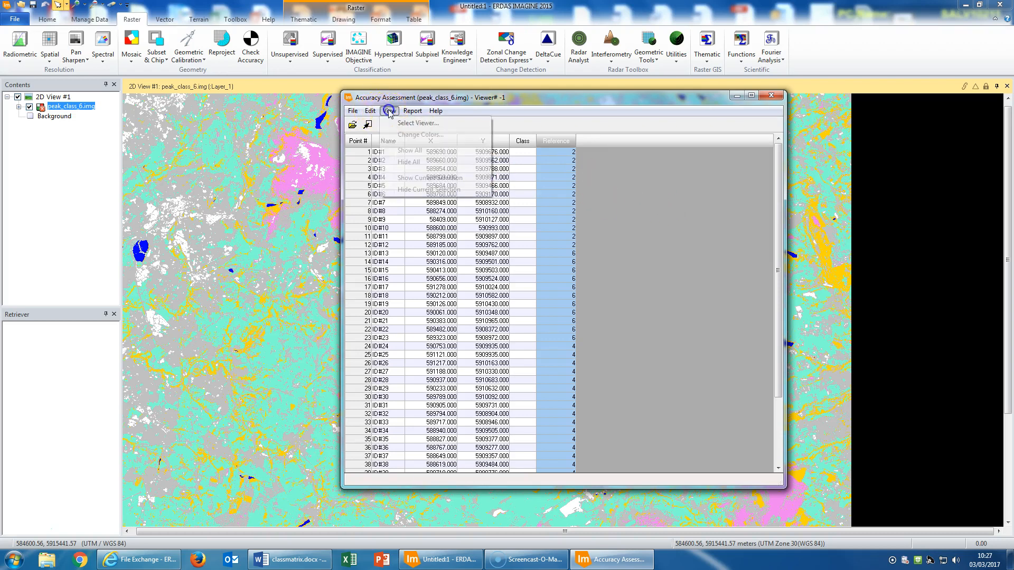
{"action": "mouse_move", "coordinate": [373, 118]}
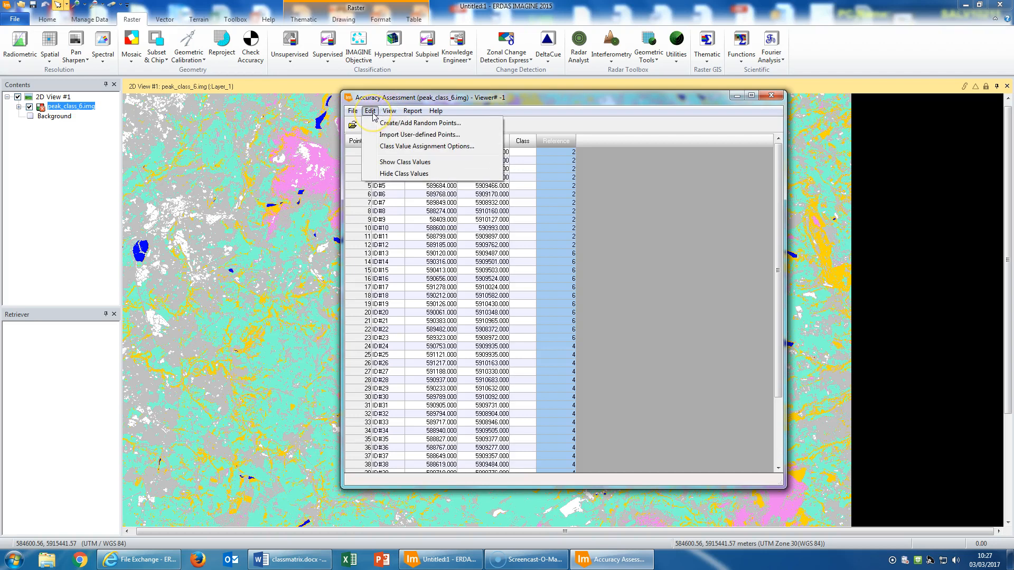
{"action": "left_click", "coordinate": [402, 164]}
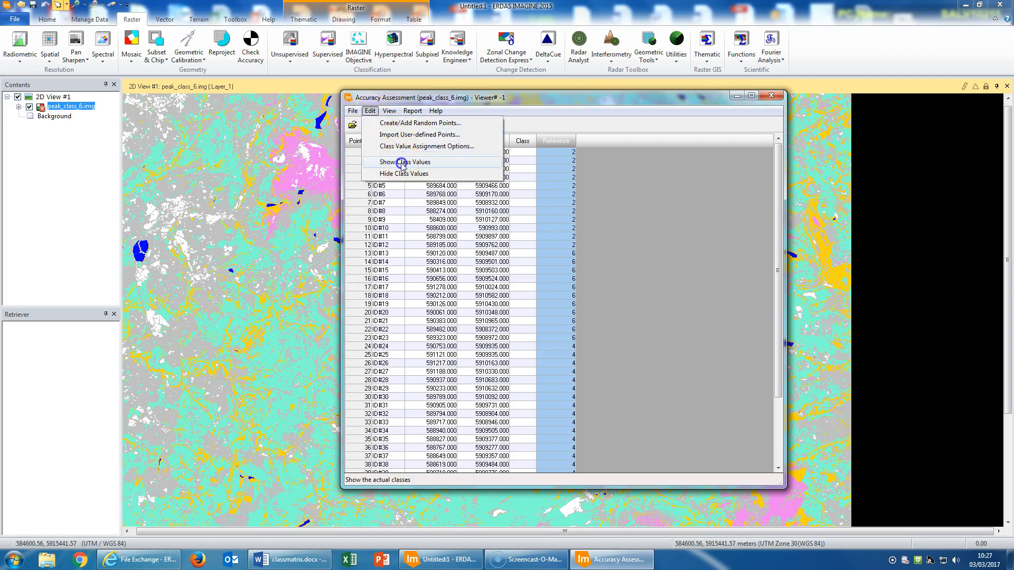
{"action": "left_click", "coordinate": [548, 229]}
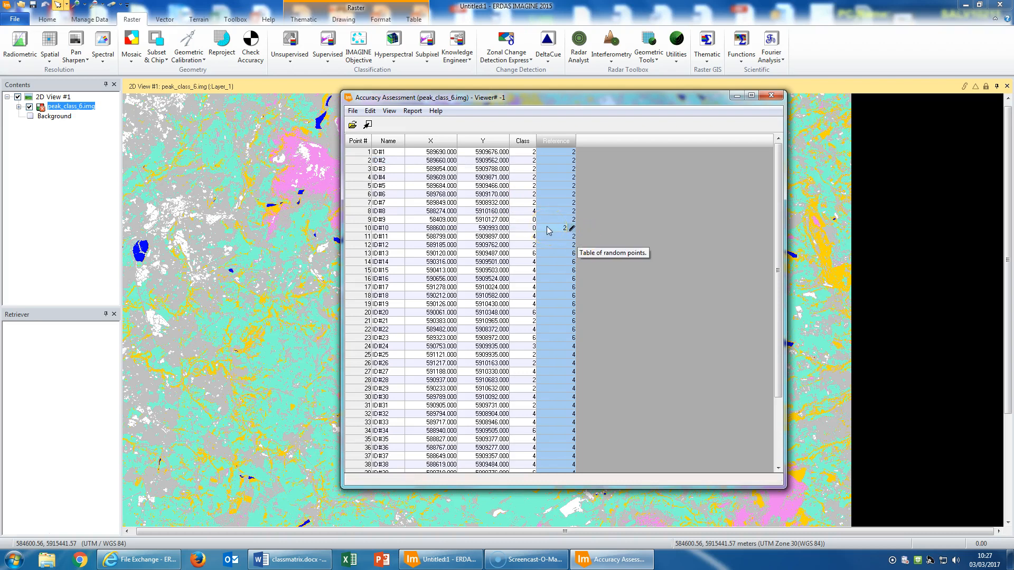
{"action": "left_click", "coordinate": [455, 160]}
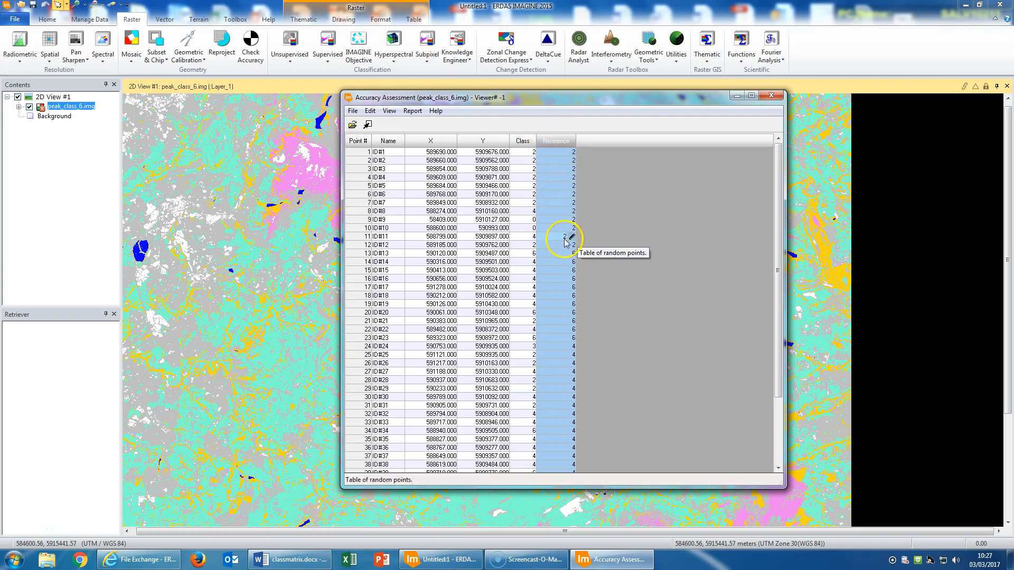
- Generate the classification accuracy report and widen its window to fit the full error matrix
{"action": "left_click", "coordinate": [413, 111]}
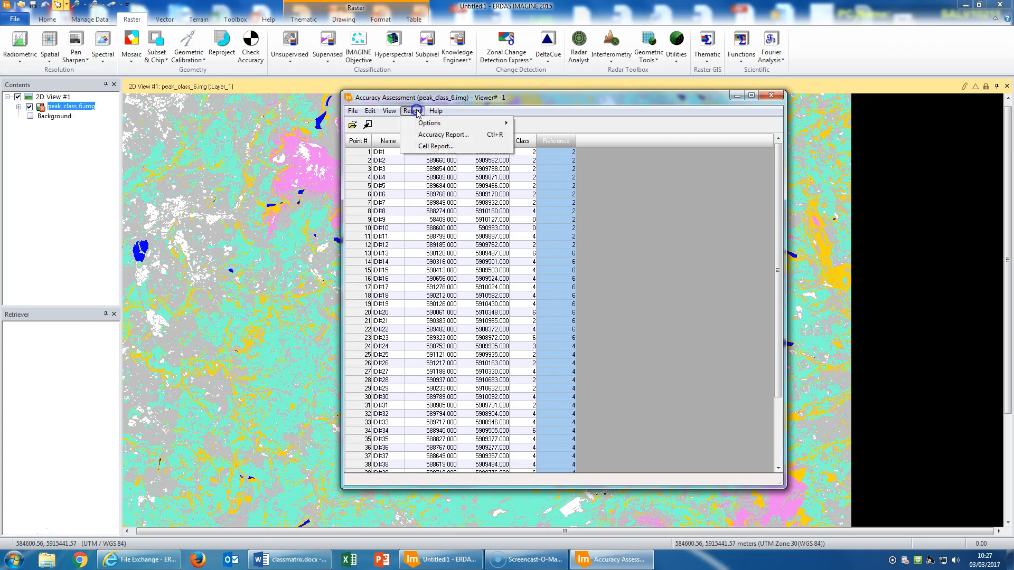
{"action": "left_click", "coordinate": [422, 135]}
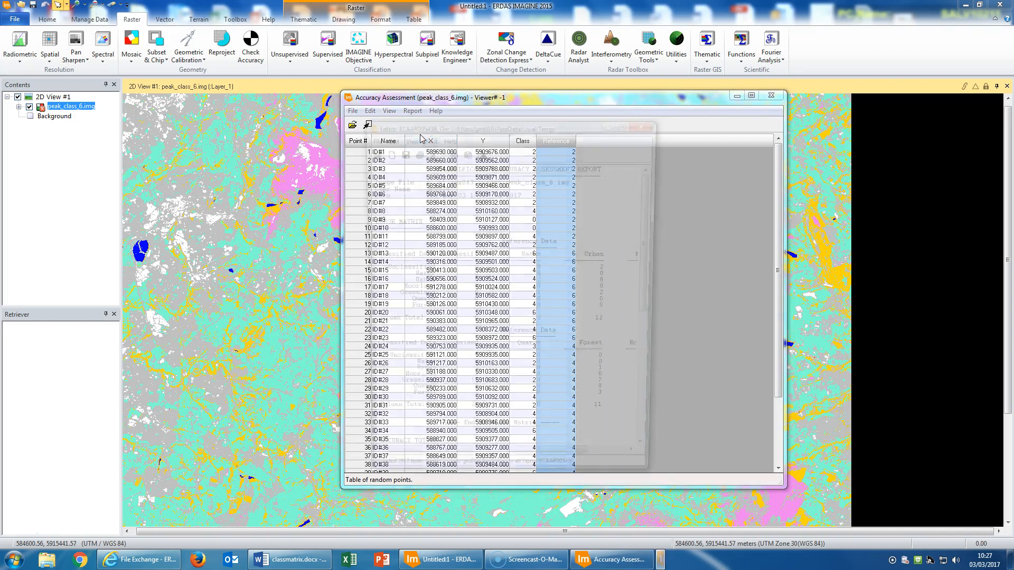
{"action": "left_click", "coordinate": [628, 123]}
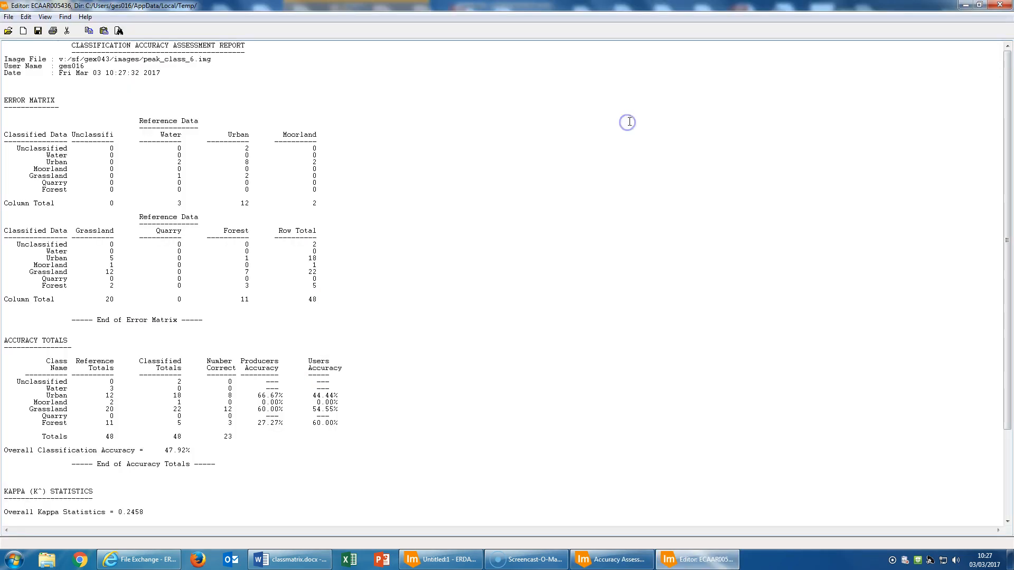
{"action": "left_click", "coordinate": [983, 9]}
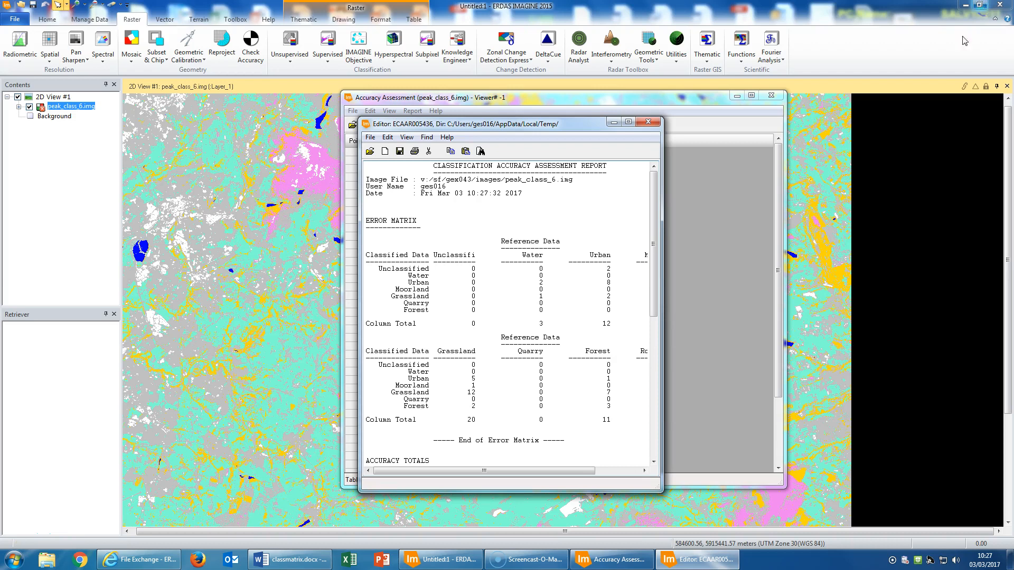
{"action": "left_click_drag", "start_coordinate": [661, 321], "coordinate": [904, 333]}
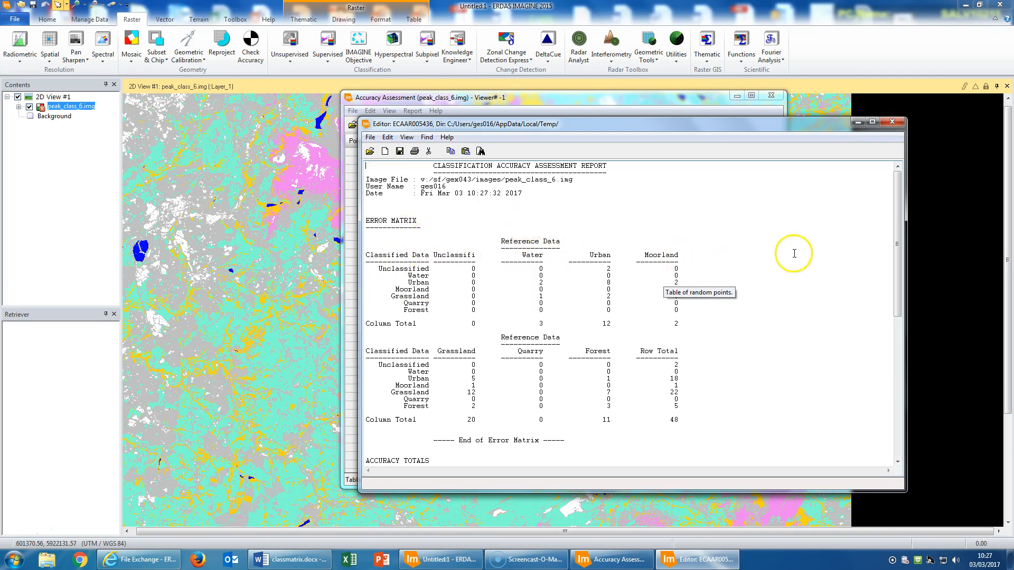
- Review the report's accuracy totals and kappa statistics, and return to the error matrix at the beginning
{"action": "left_click_drag", "start_coordinate": [897, 210], "coordinate": [901, 309]}
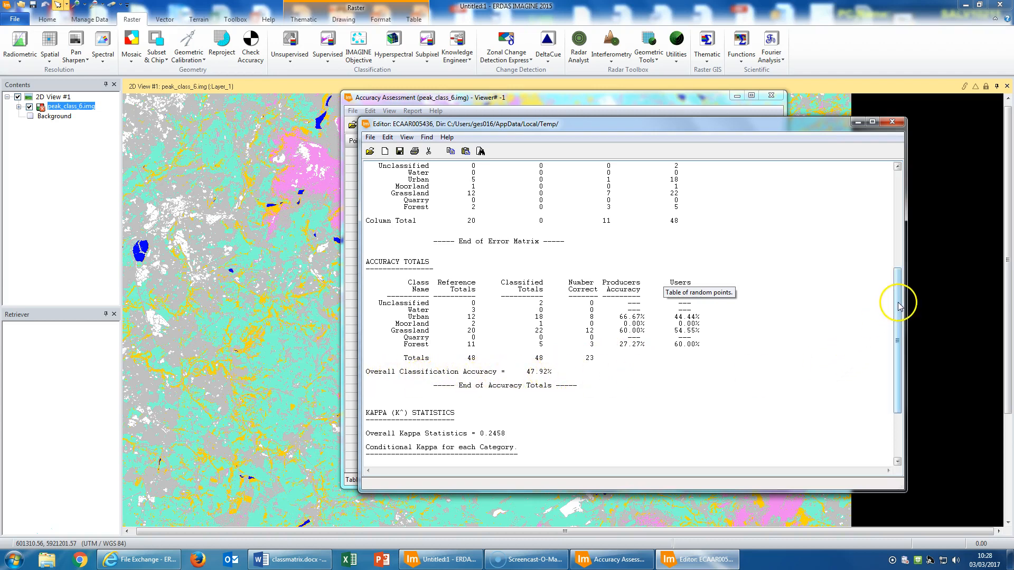
{"action": "left_click_drag", "start_coordinate": [898, 304], "coordinate": [898, 347]}
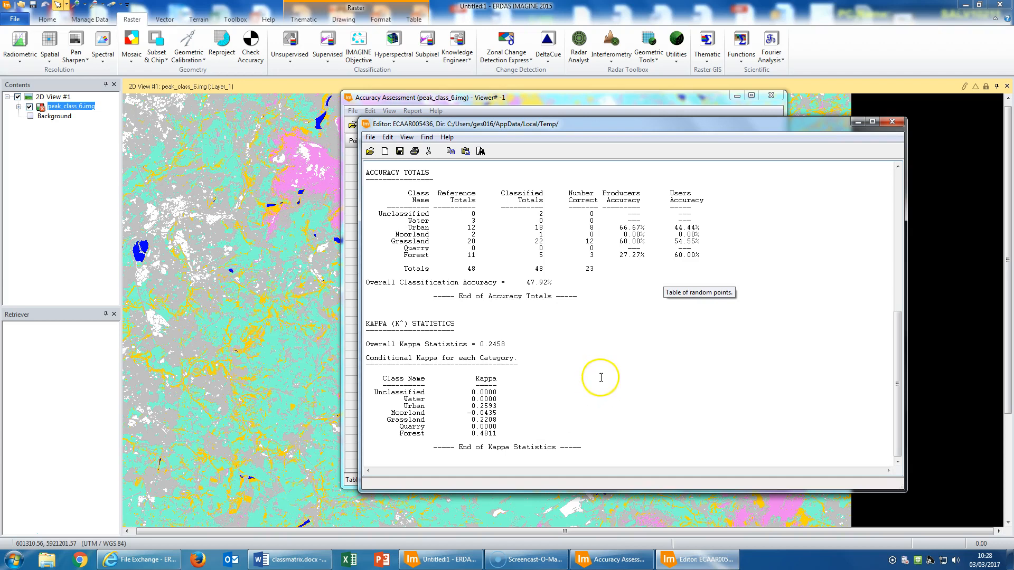
{"action": "left_click_drag", "start_coordinate": [898, 373], "coordinate": [901, 223]}
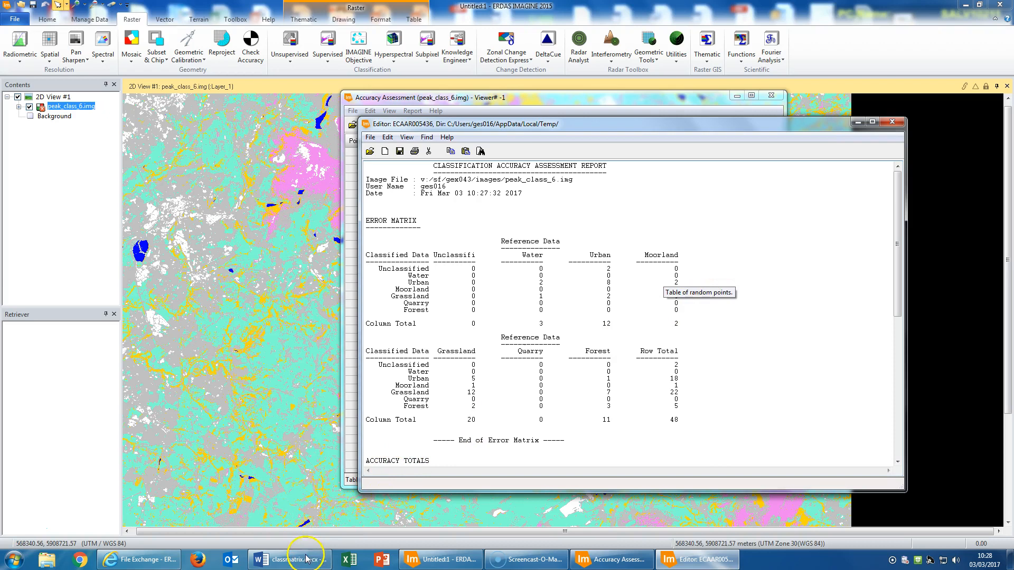
- Switch to classmatrix.docx in Word, examine the formatted error matrix and accuracy totals, and return to the ERDAS IMAGINE report
{"action": "mouse_move", "coordinate": [307, 564]}
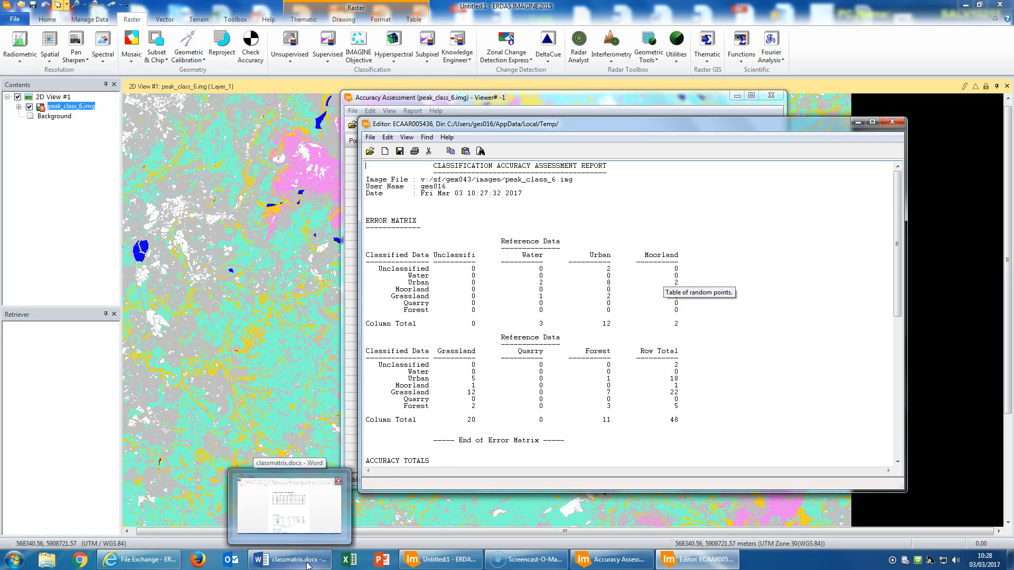
{"action": "left_click", "coordinate": [307, 564]}
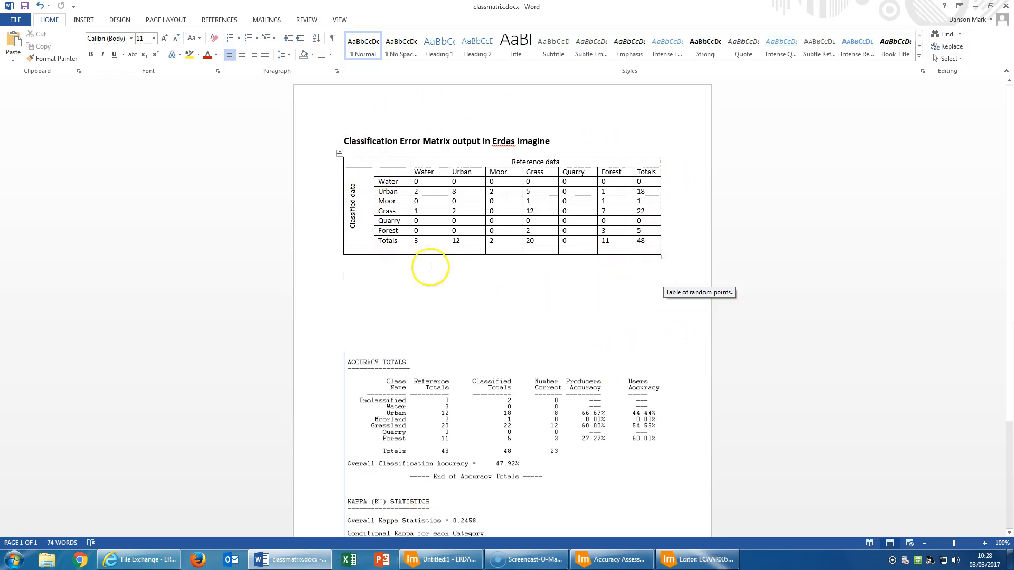
{"action": "scroll", "coordinate": [584, 350], "scroll_direction": "down", "scroll_amount": 3}
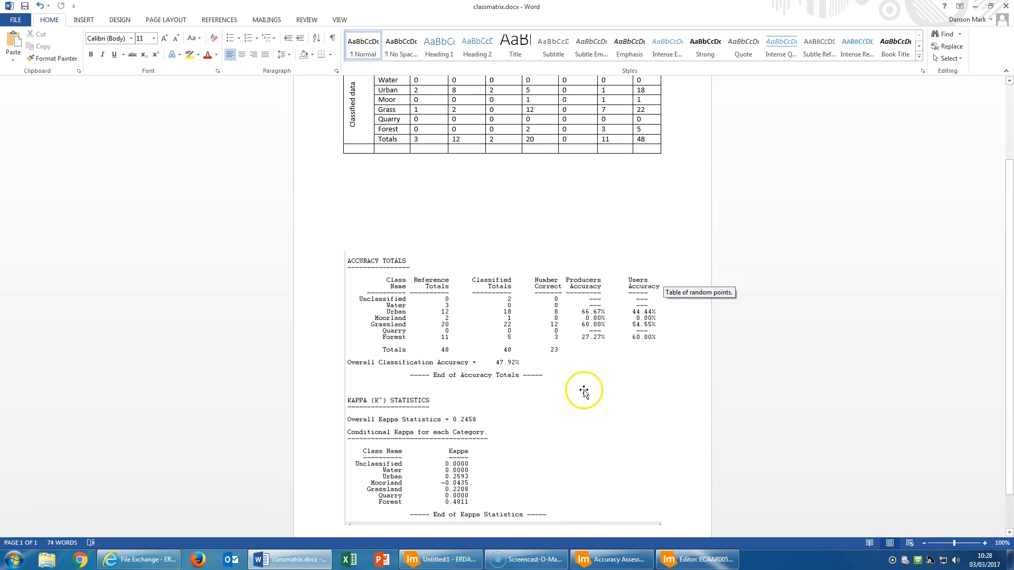
{"action": "scroll", "coordinate": [574, 396], "scroll_direction": "up", "scroll_amount": 3}
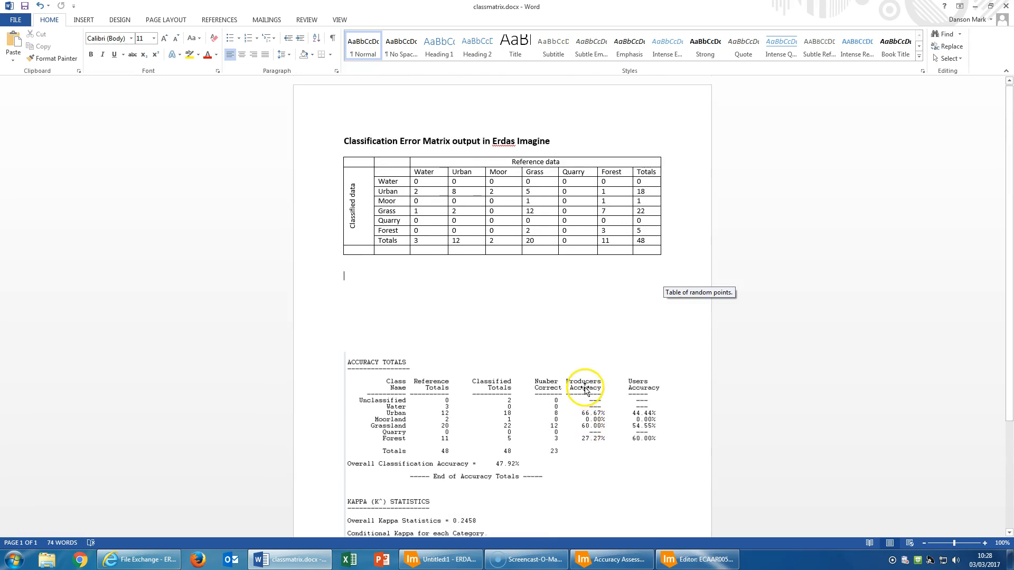
{"action": "left_click", "coordinate": [974, 7]}
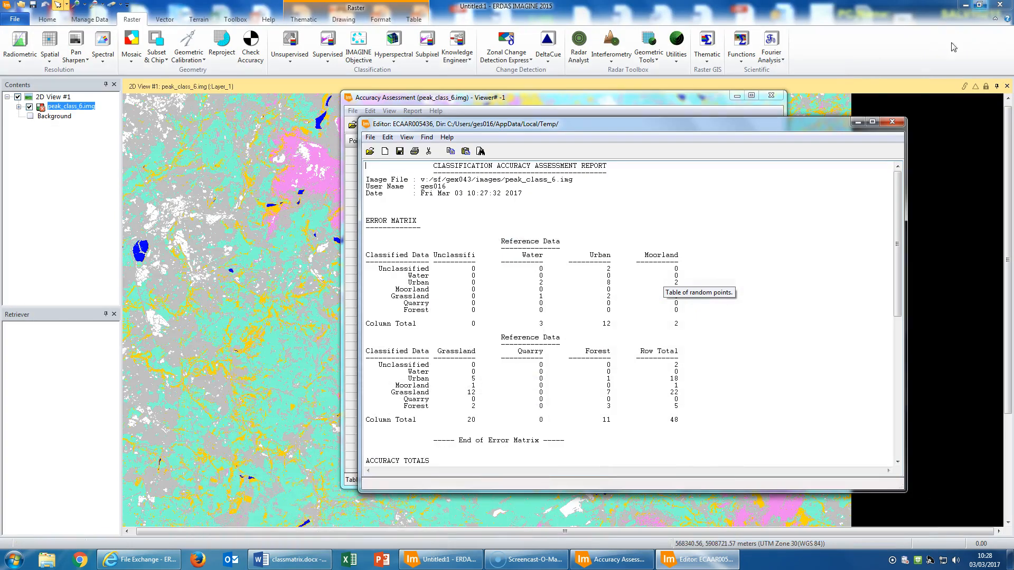